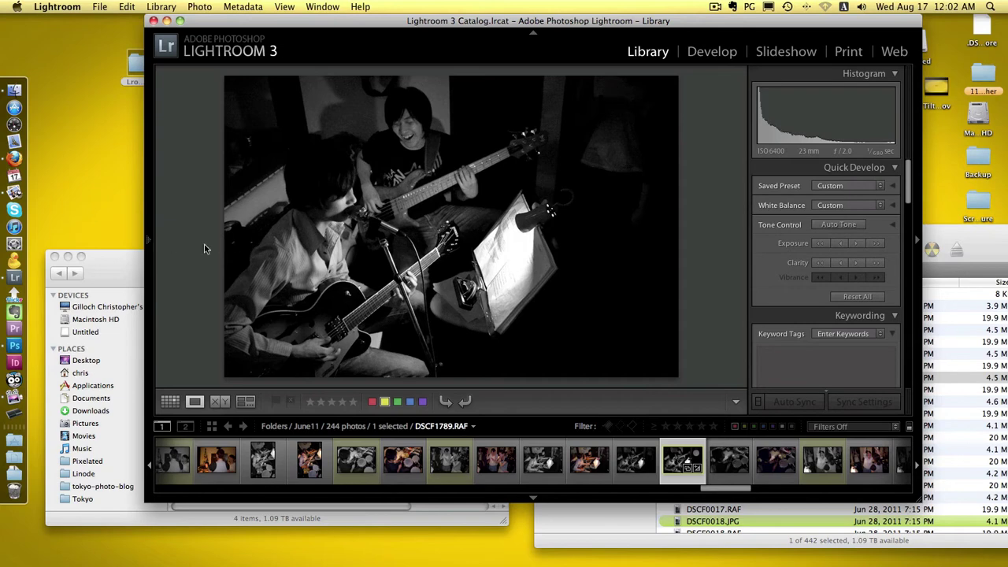
# Step: Bring the 'Lroom – pshop' Finder folder holding the Pixelated Photographer preset in front of Lightroom
pyautogui.click(143, 269)
pyautogui.click(117, 270)
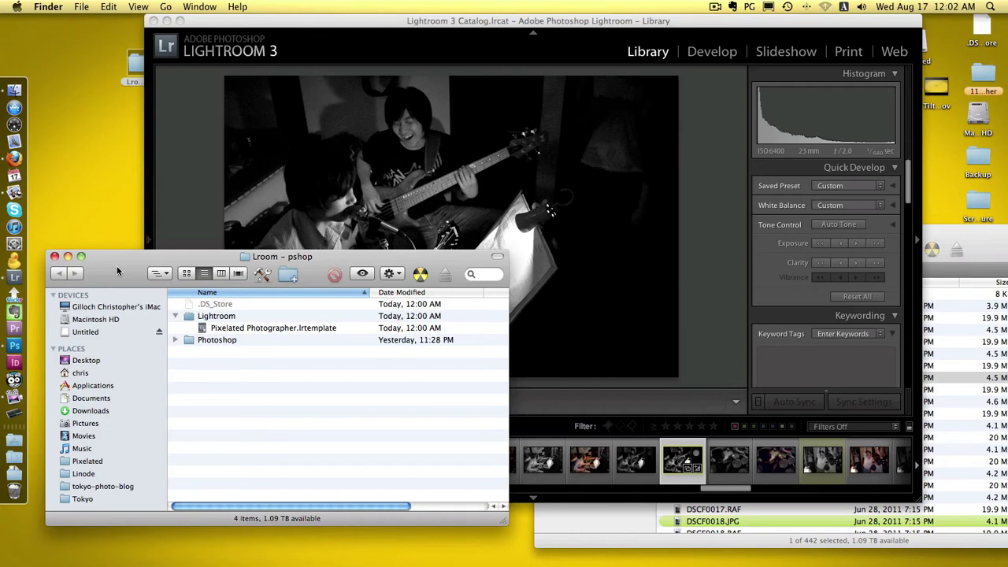
# Step: Open Pixelated Photographer.lrtemplate with Adobe Lightroom 3 and install the export preset
pyautogui.moveTo(117, 265); pyautogui.dragTo(433, 240)
pyautogui.click(579, 302)
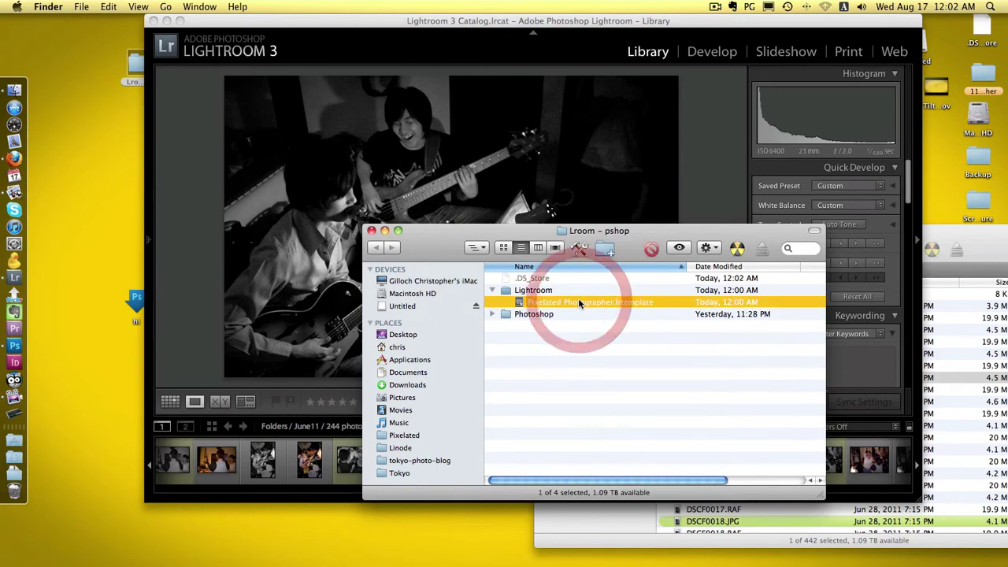
pyautogui.doubleClick(622, 305)
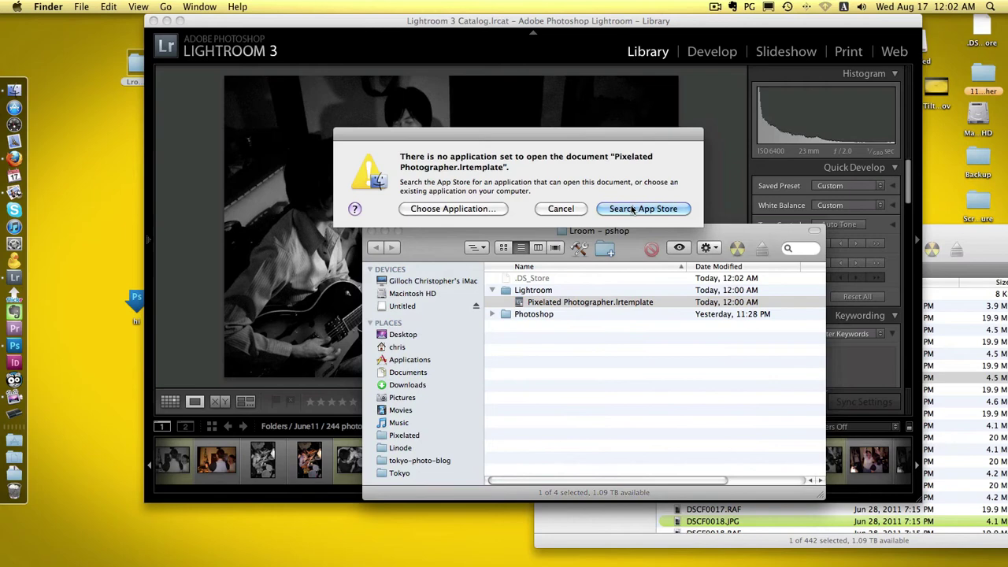
pyautogui.click(492, 209)
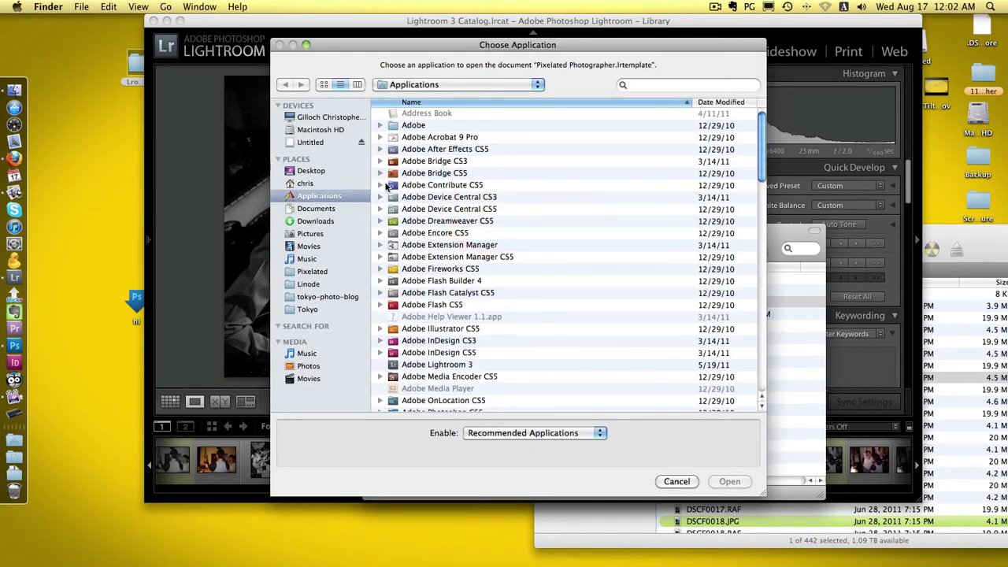
pyautogui.doubleClick(446, 364)
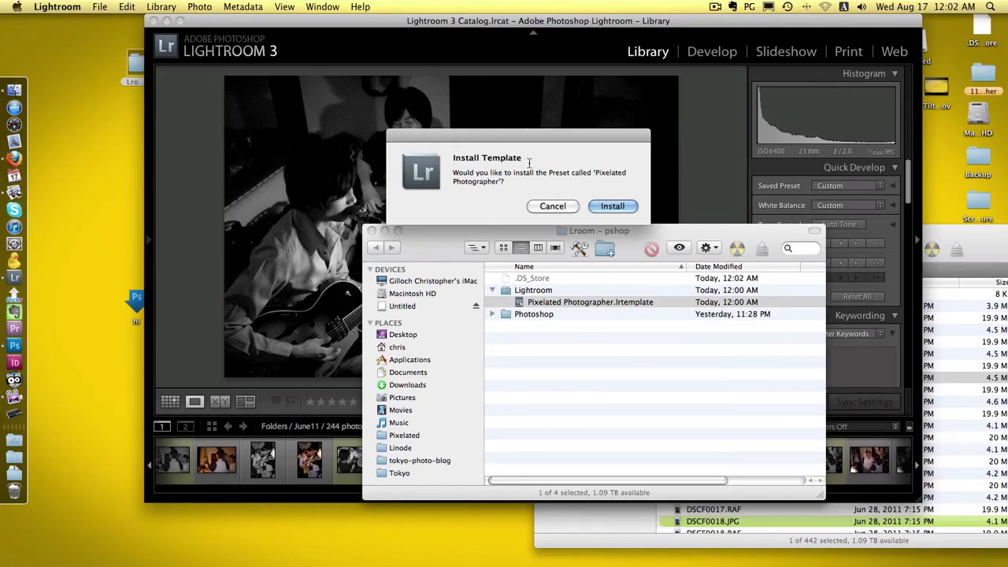
pyautogui.click(620, 207)
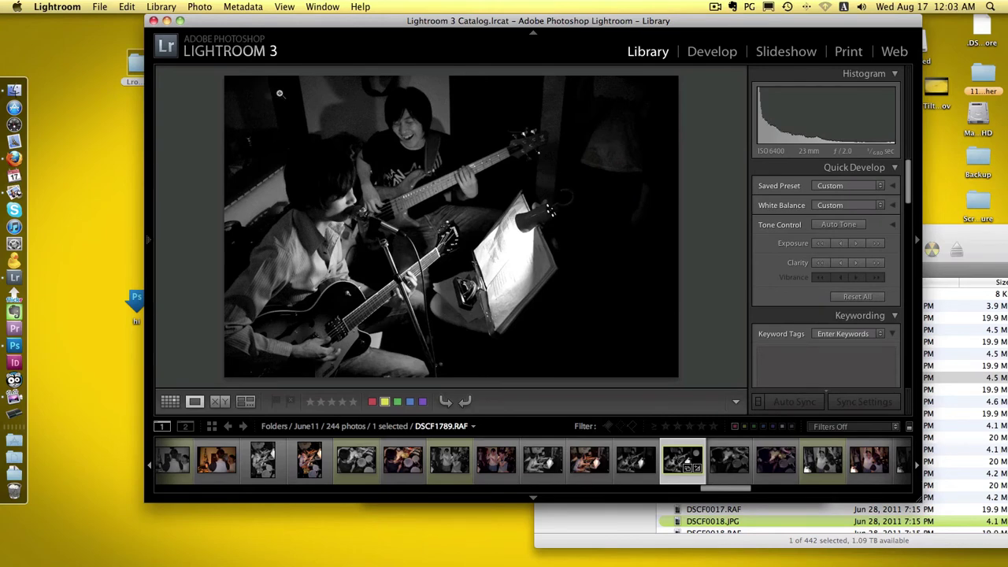
# Step: Shift the Lightroom window left and open the Export One File dialog with the Pixelated Photographer preset
pyautogui.moveTo(307, 20); pyautogui.dragTo(223, 20)
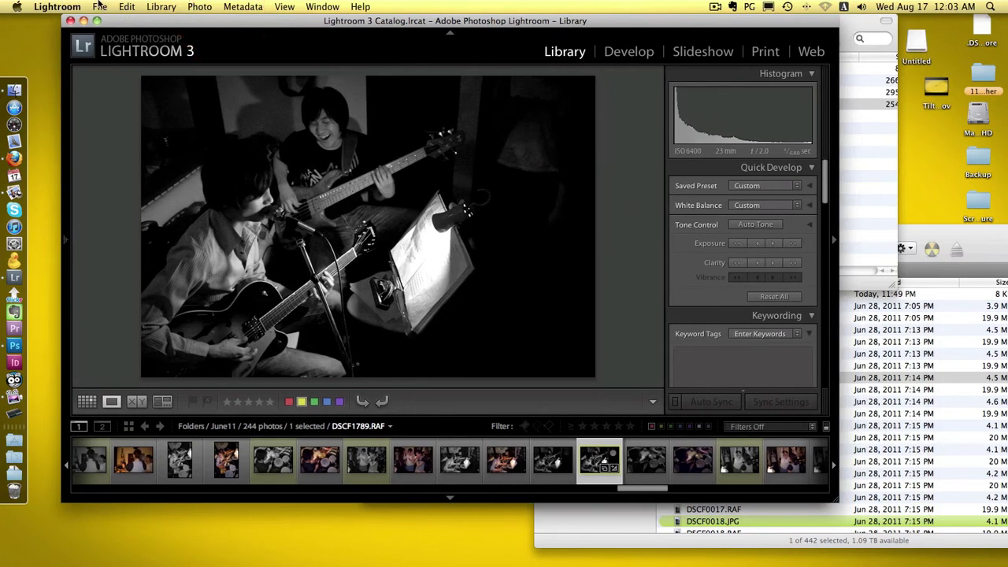
pyautogui.click(100, 7)
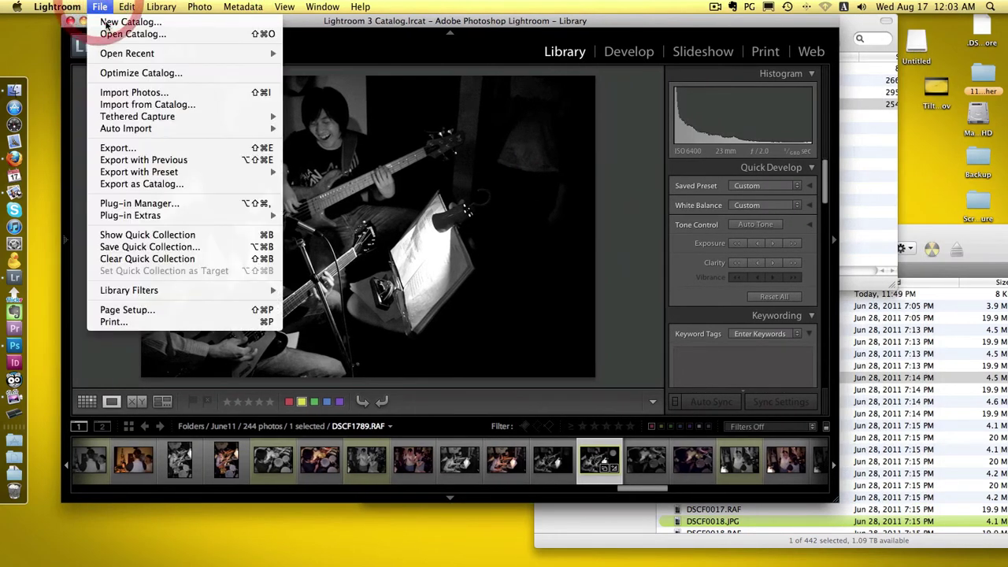
pyautogui.click(129, 149)
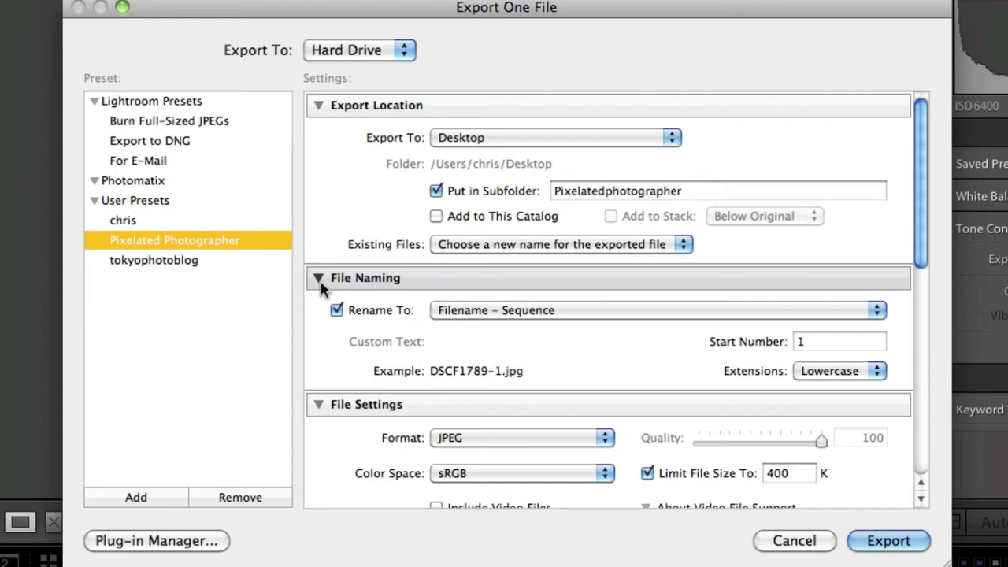
pyautogui.scroll(-5, 468, 323)
pyautogui.scroll(-10, 470, 332)
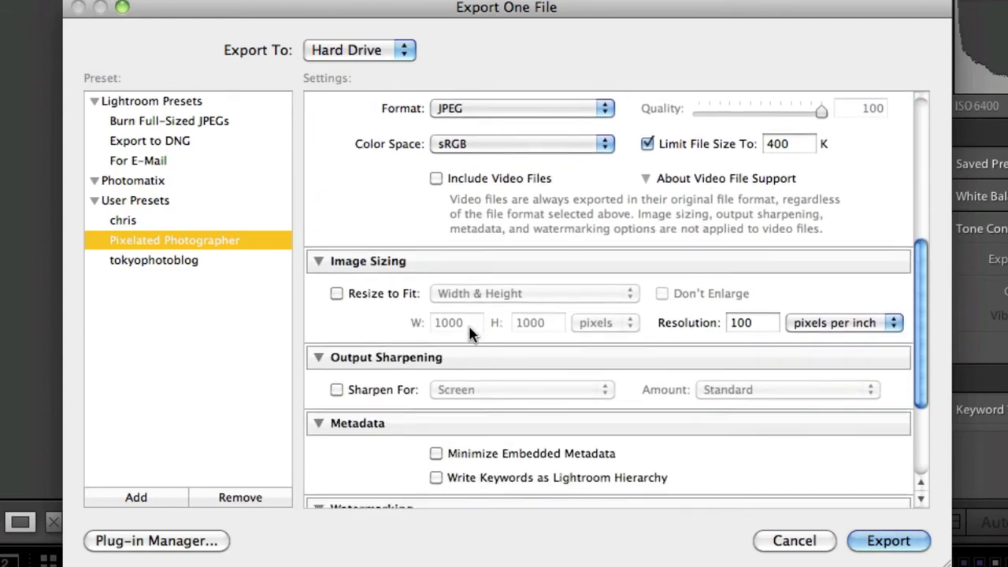
pyautogui.scroll(15, 471, 330)
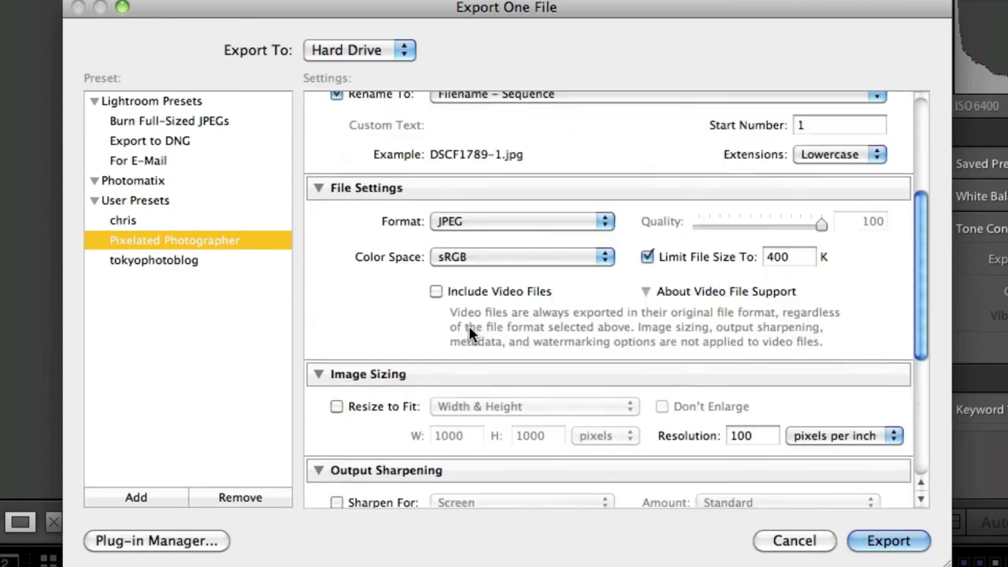
pyautogui.scroll(-1, 470, 331)
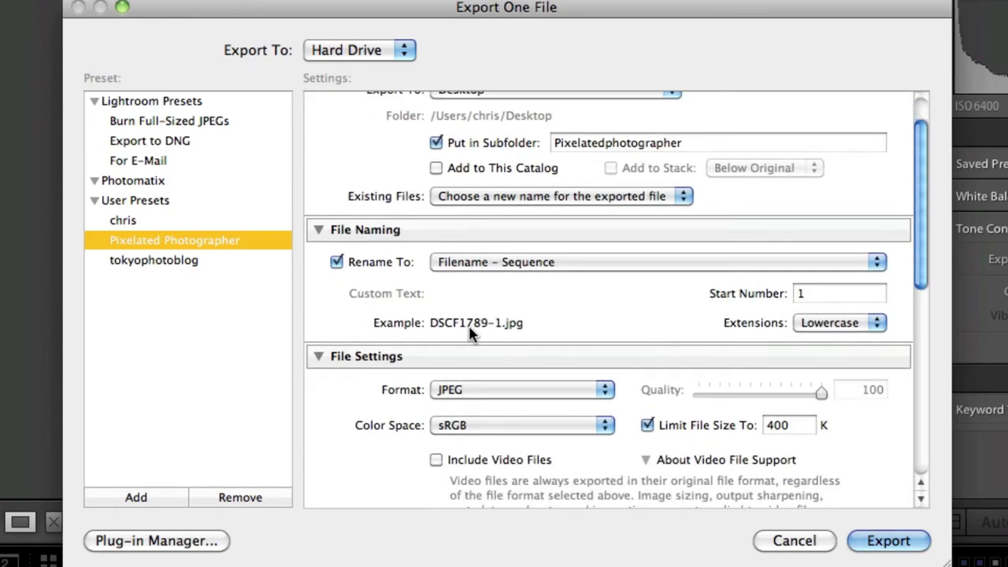
pyautogui.scroll(2, 471, 334)
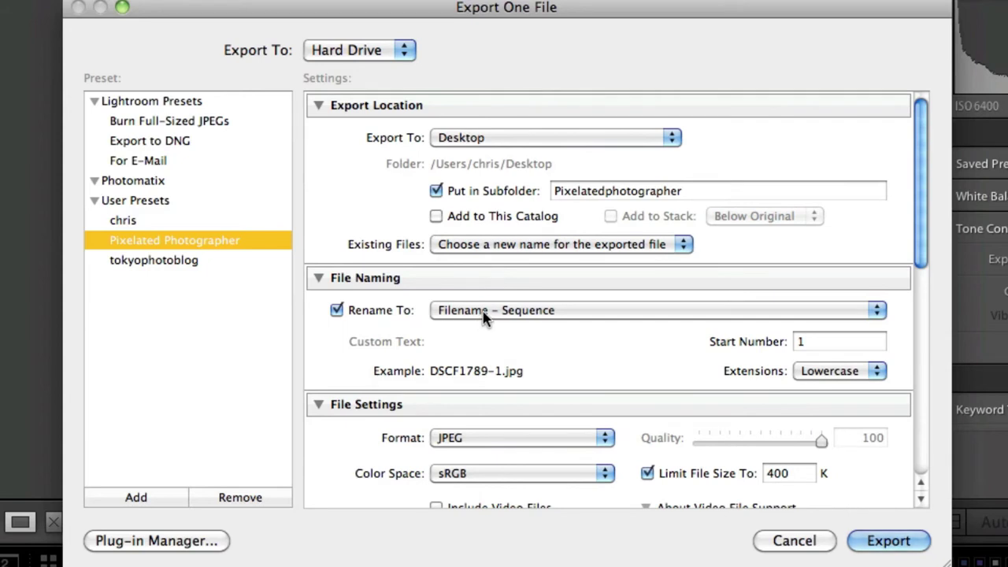
pyautogui.click(484, 312)
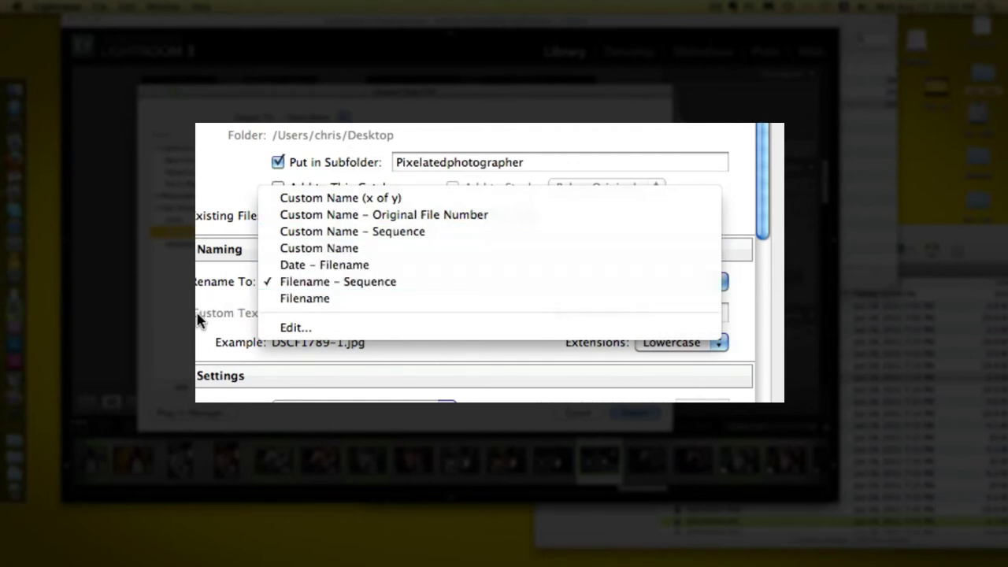
pyautogui.click(295, 296)
pyautogui.scroll(-5, 335, 351)
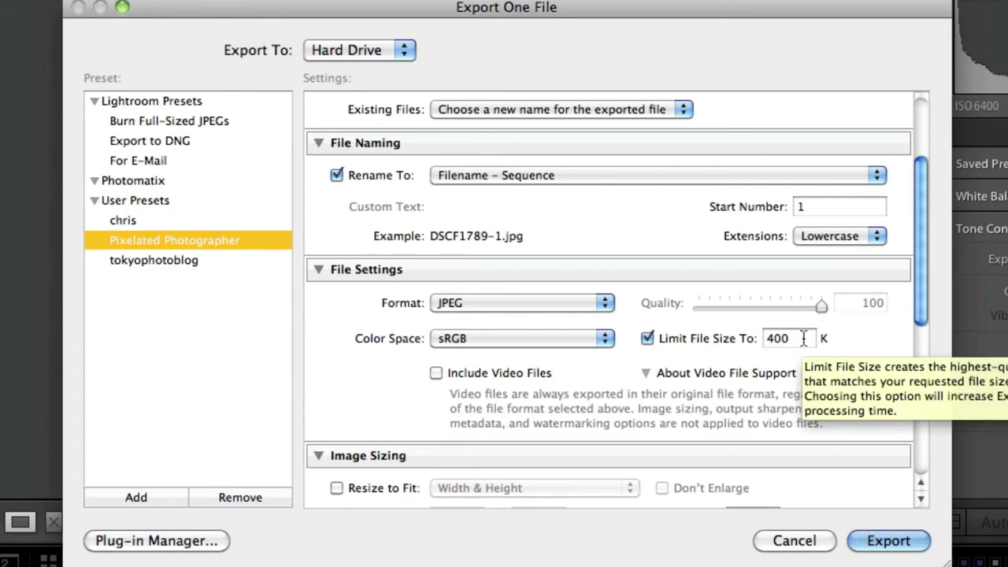
pyautogui.scroll(-5, 803, 338)
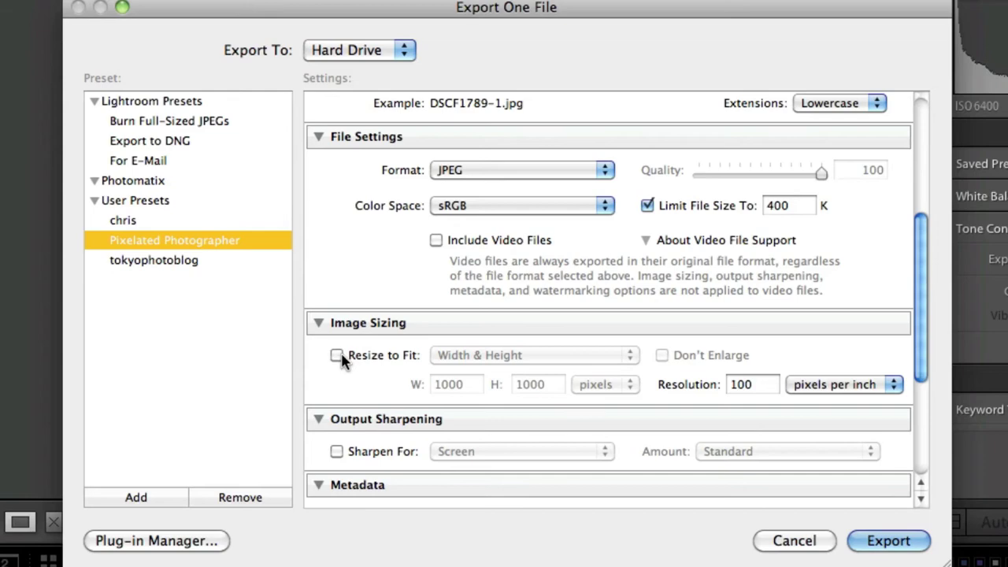
pyautogui.scroll(-5, 492, 466)
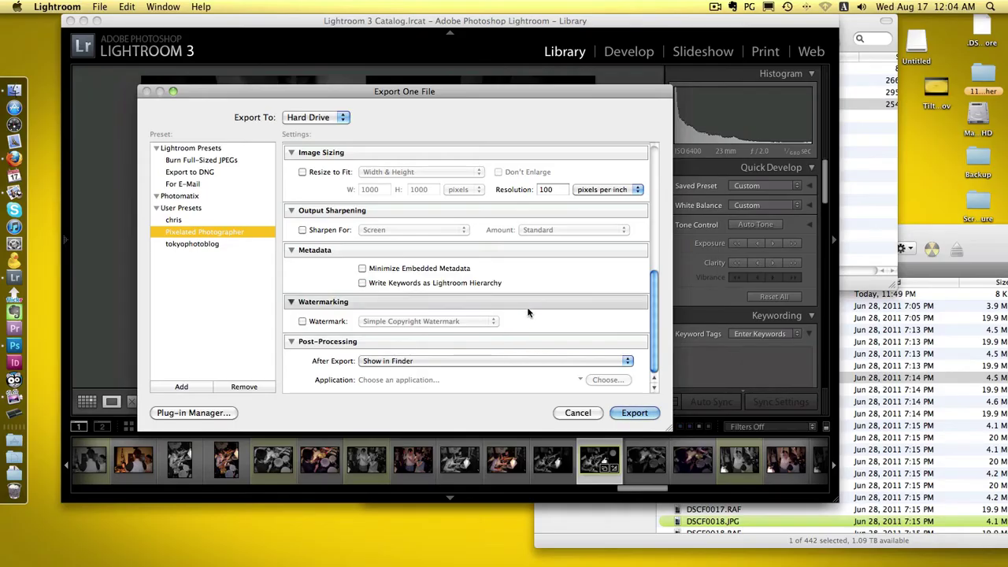
# Step: Export the photo as DSCF1789-1.jpg (377 KB), preview it in Finder, then return to Lightroom
pyautogui.moveTo(412, 93); pyautogui.dragTo(620, 24)
pyautogui.click(837, 344)
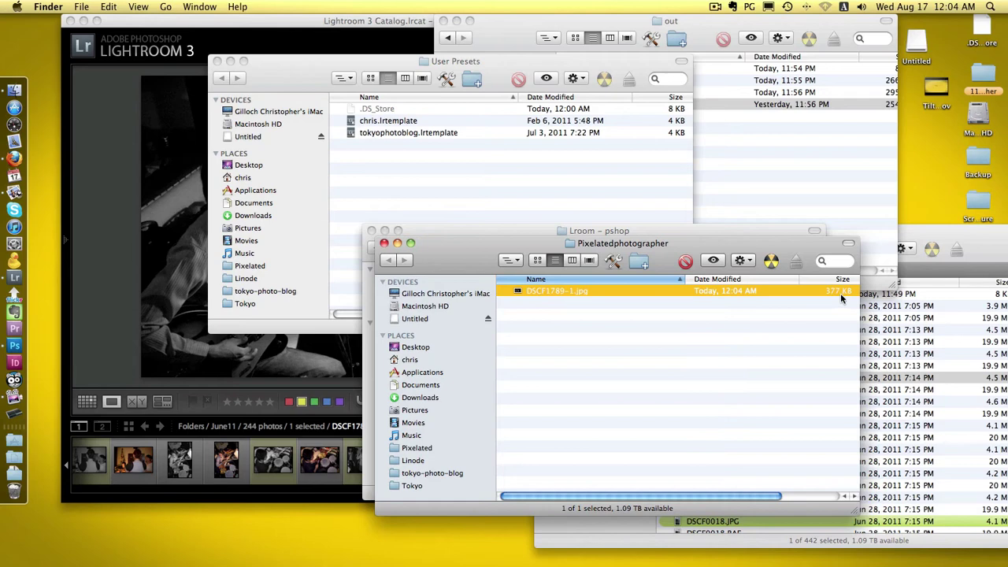
pyautogui.press('space')
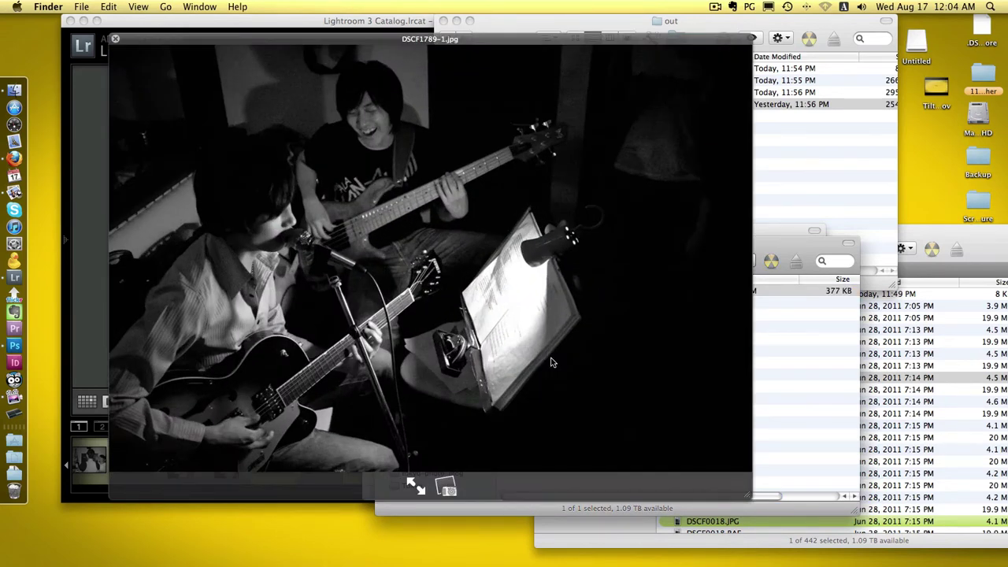
pyautogui.press('space')
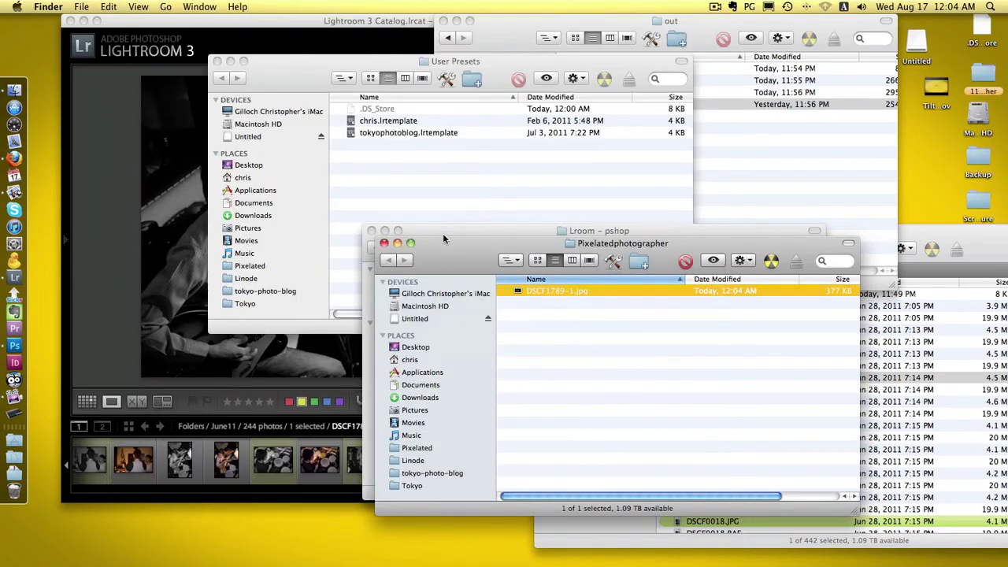
pyautogui.moveTo(440, 243); pyautogui.dragTo(323, 71)
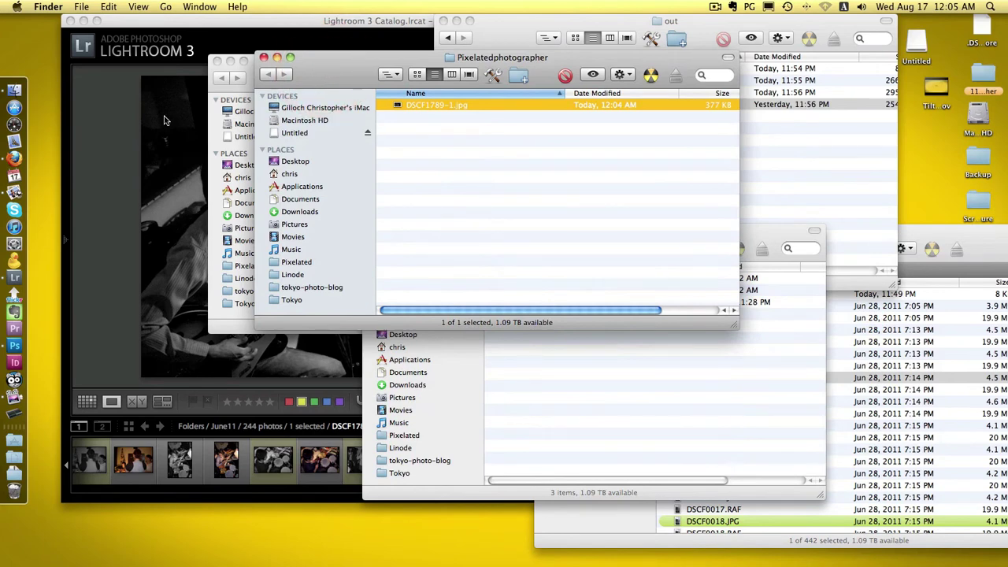
pyautogui.click(112, 118)
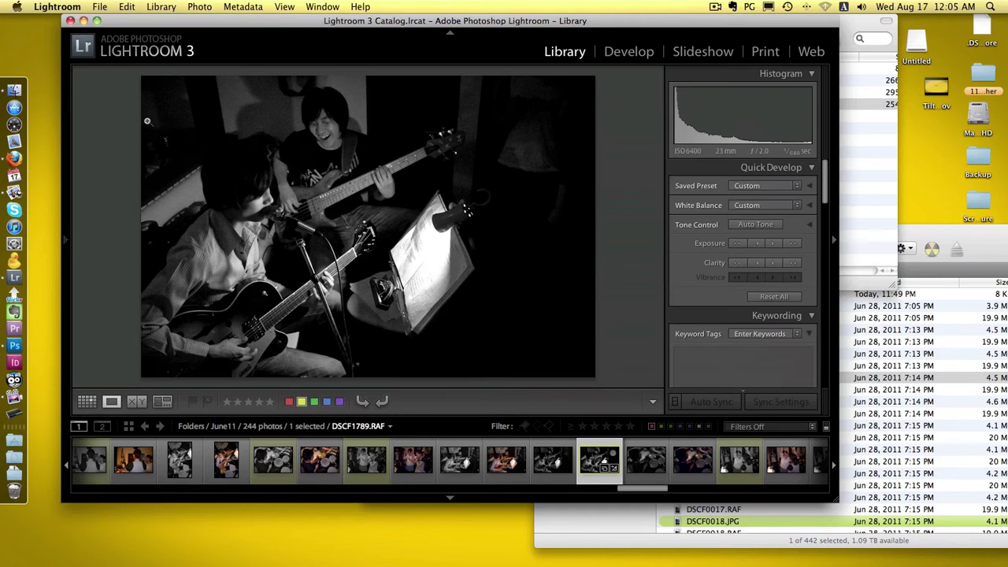
# Step: Export a second copy, DSCF1789-1-2.jpg, via Export with Preset > Pixelated Photographer and preview it
pyautogui.click(102, 7)
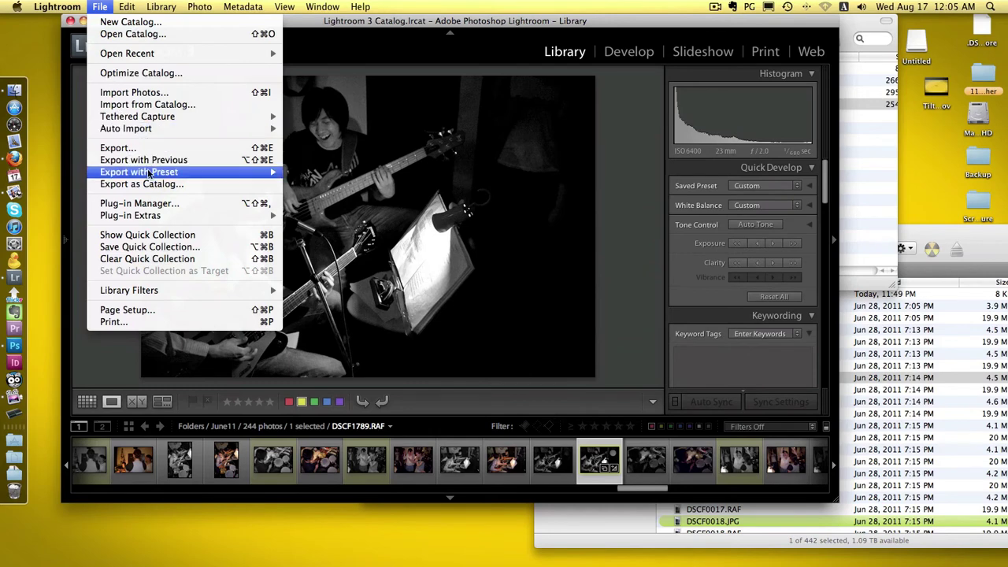
pyautogui.moveTo(148, 173)
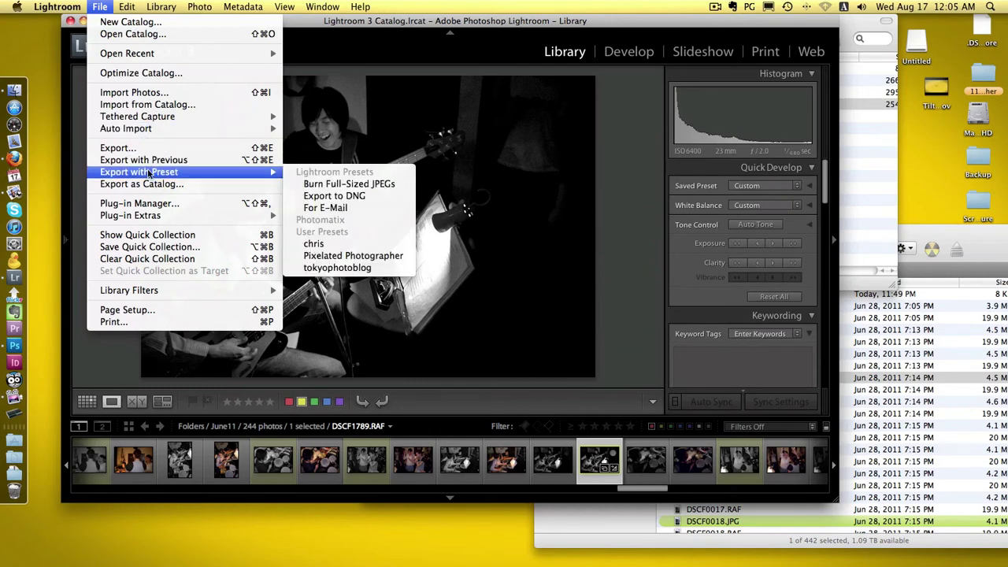
pyautogui.click(346, 257)
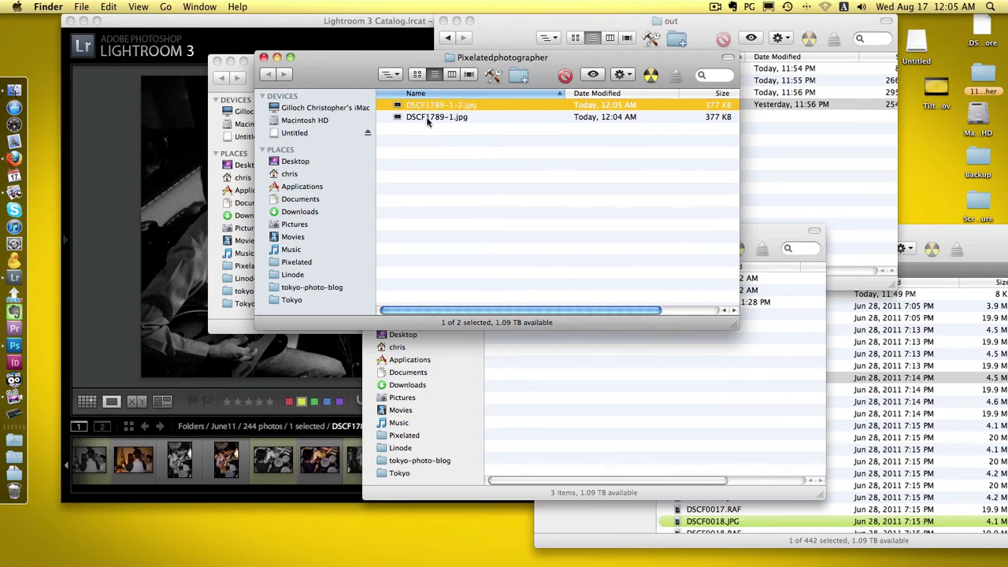
pyautogui.press('space')
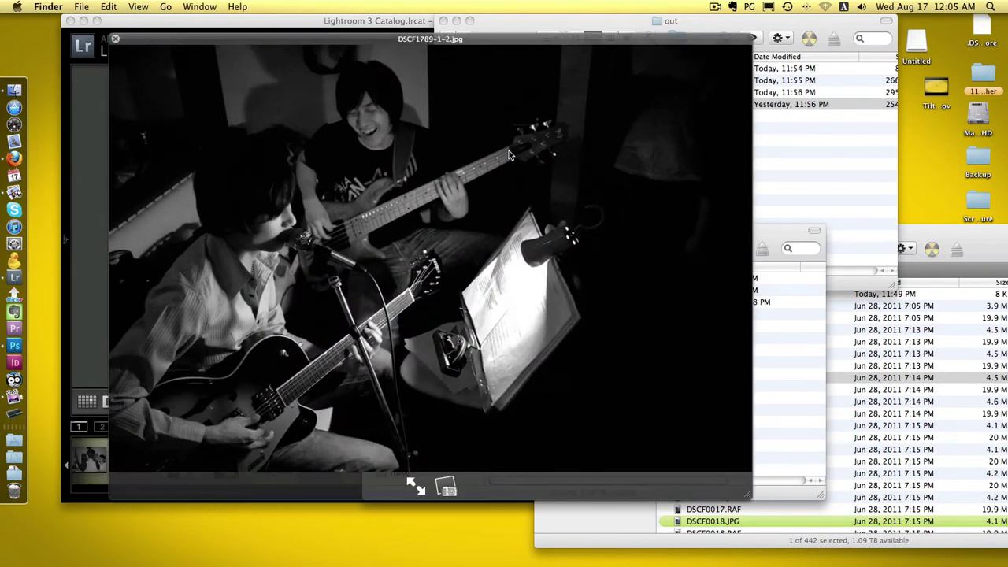
pyautogui.press('space')
pyautogui.click(150, 168)
pyautogui.moveTo(213, 178); pyautogui.dragTo(236, 189)
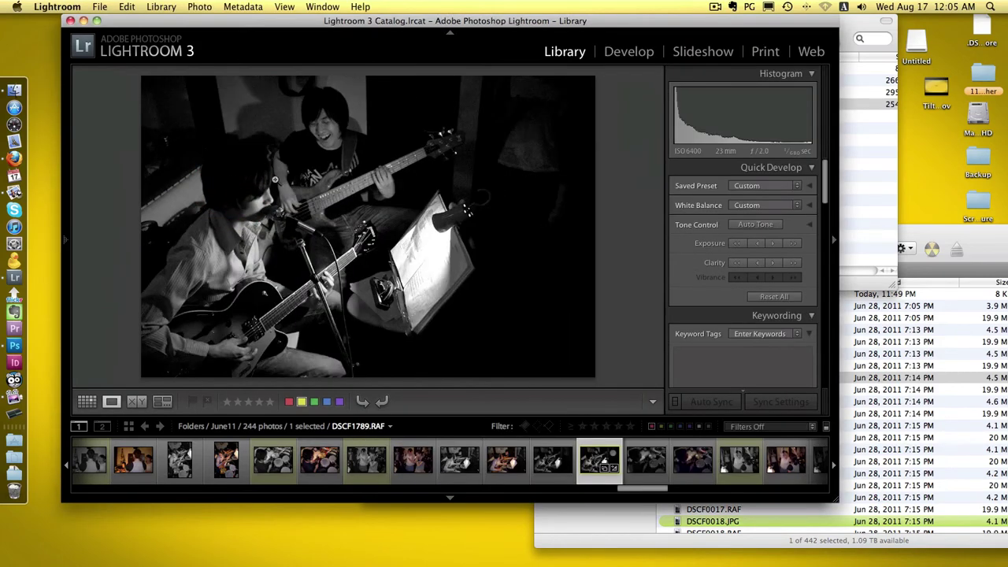
# Step: Select six filmstrip photos from the drummer shot and export them with the Pixelated Photographer preset
pyautogui.rightClick(274, 180)
pyautogui.moveTo(334, 441)
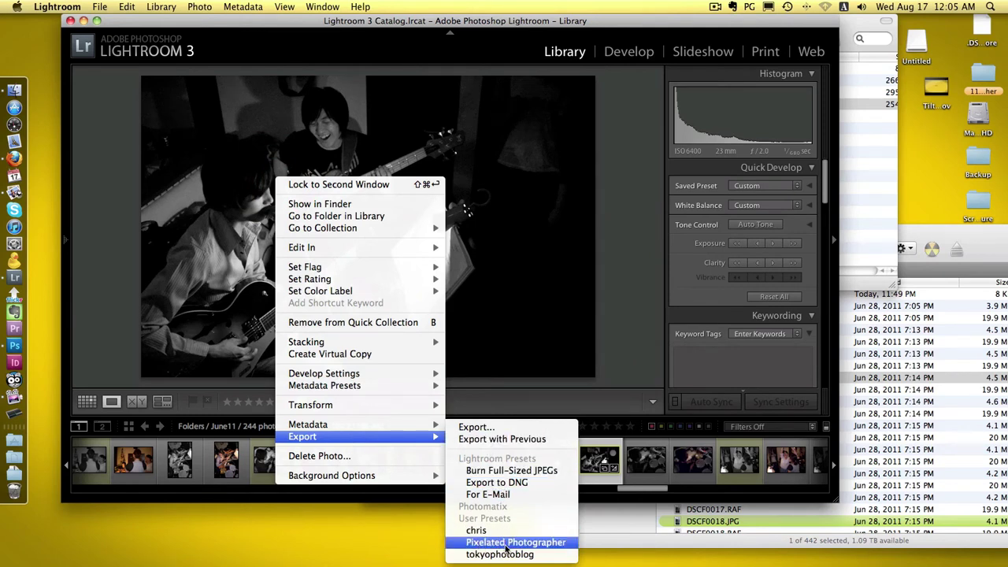
pyautogui.click(651, 464)
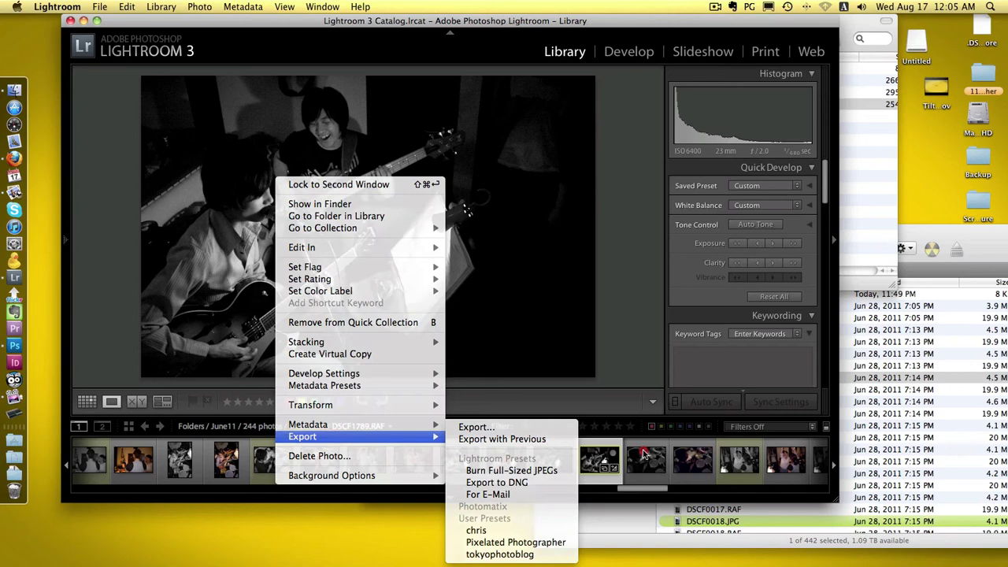
pyautogui.keyDown('shift'); pyautogui.click(412, 465); pyautogui.keyUp('shift')
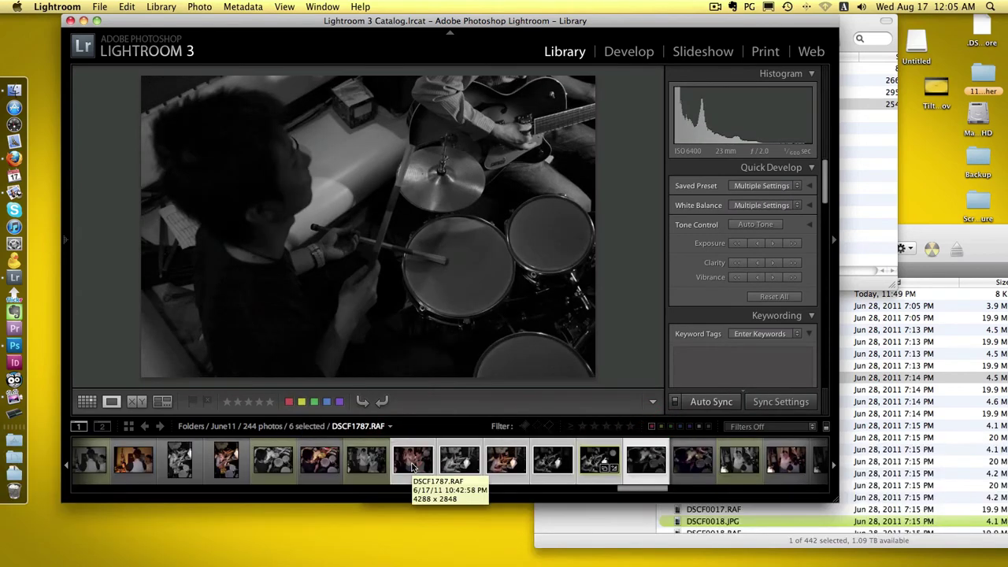
pyautogui.rightClick(413, 464)
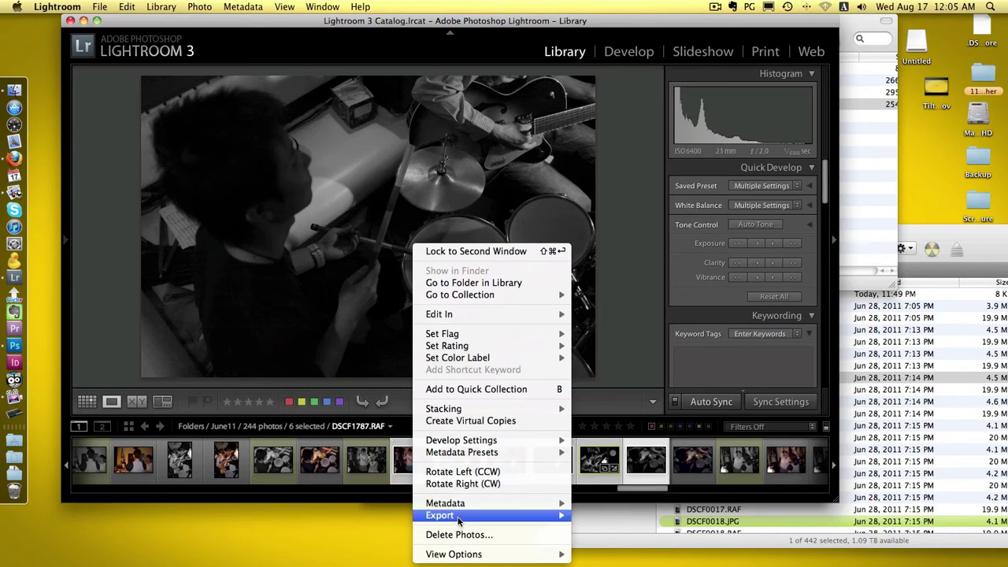
pyautogui.moveTo(459, 520)
pyautogui.click(636, 535)
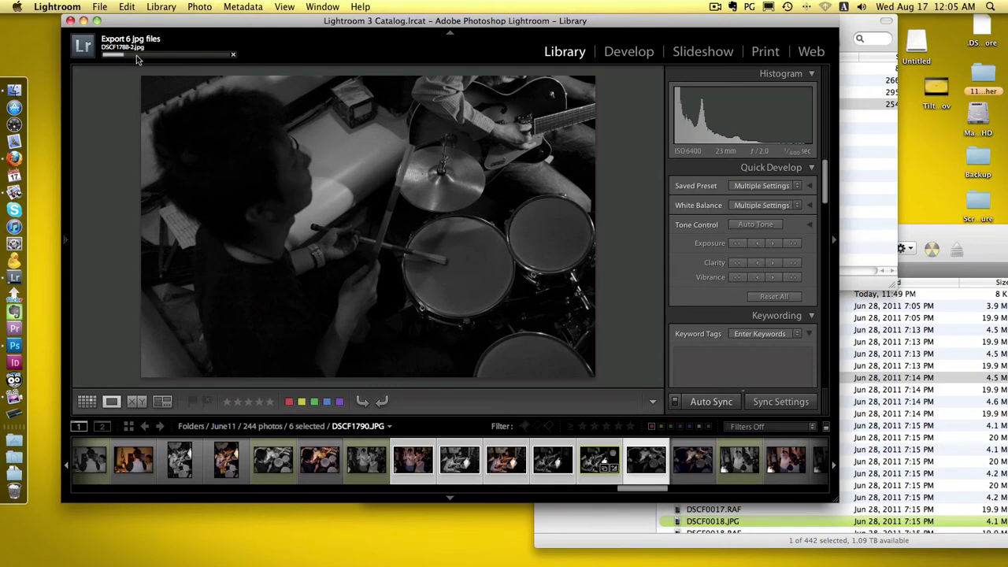
pyautogui.click(860, 187)
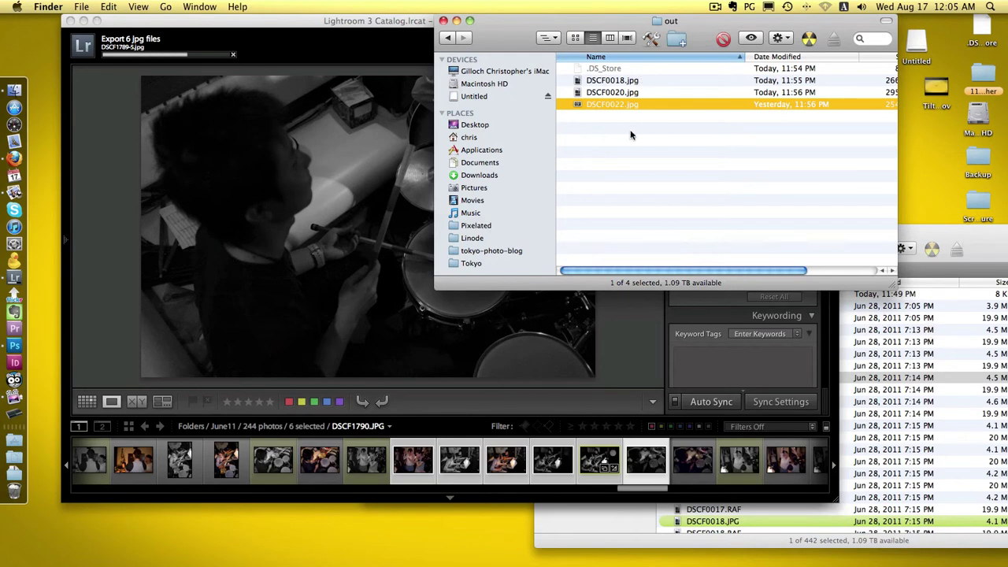
# Step: Close the out folder and Quick Look the exported JPEGs, starting with DSCF1788-2.jpg
pyautogui.click(444, 22)
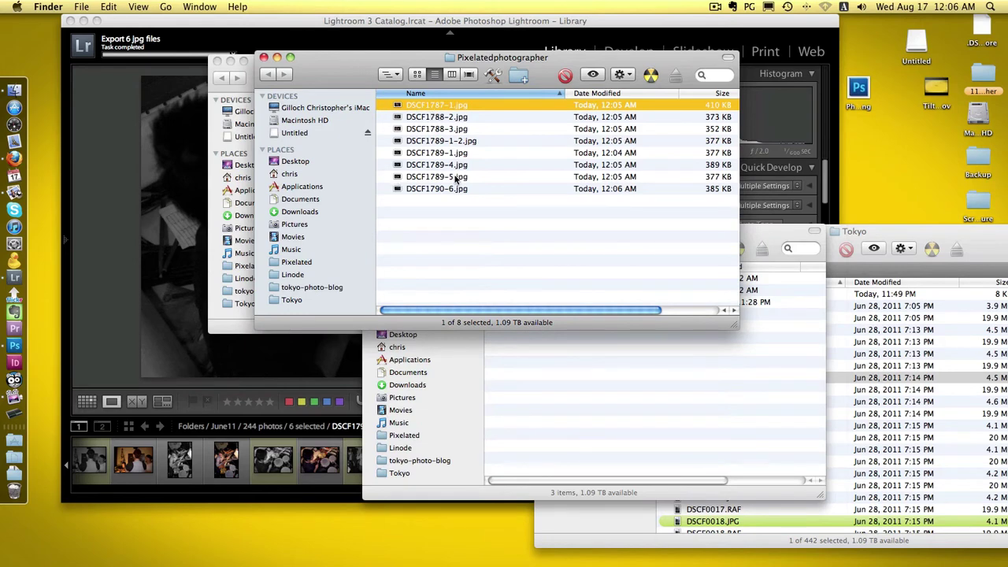
pyautogui.click(452, 118)
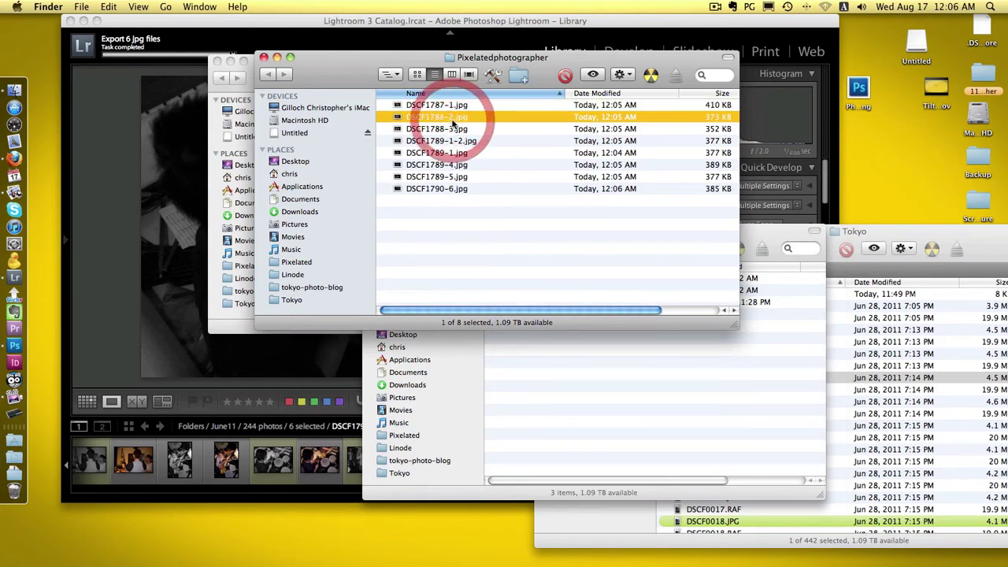
pyautogui.press('space')
pyautogui.press('Down')
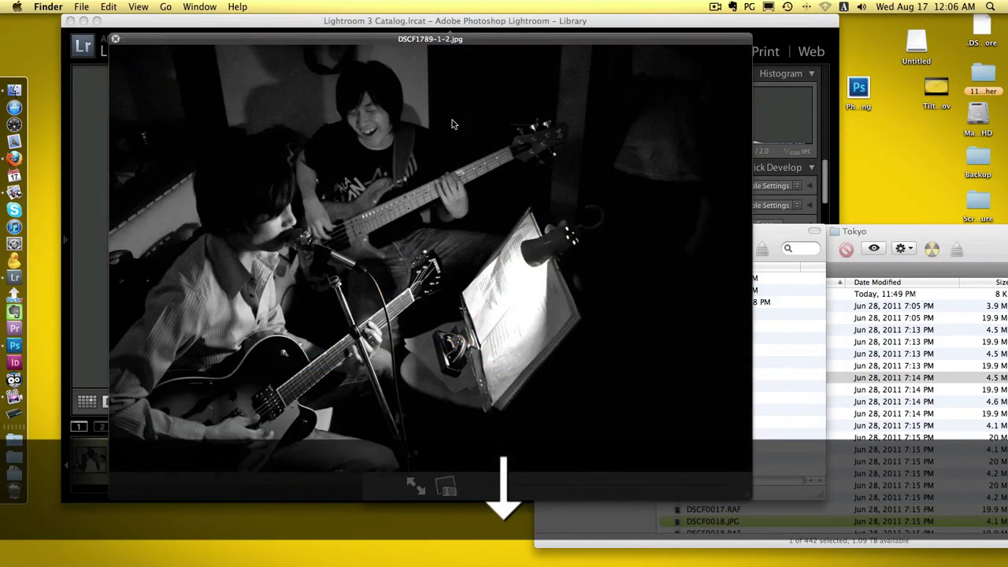
pyautogui.press('Down')
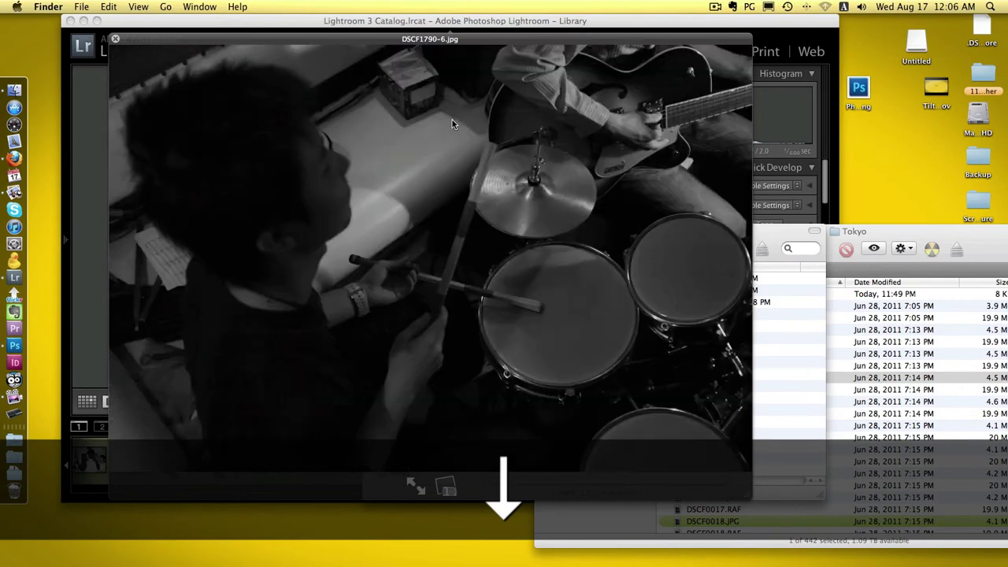
pyautogui.press('space')
# Step: Close the Pixelatedphotographer and User Presets Finder windows and return to Lightroom
pyautogui.click(264, 56)
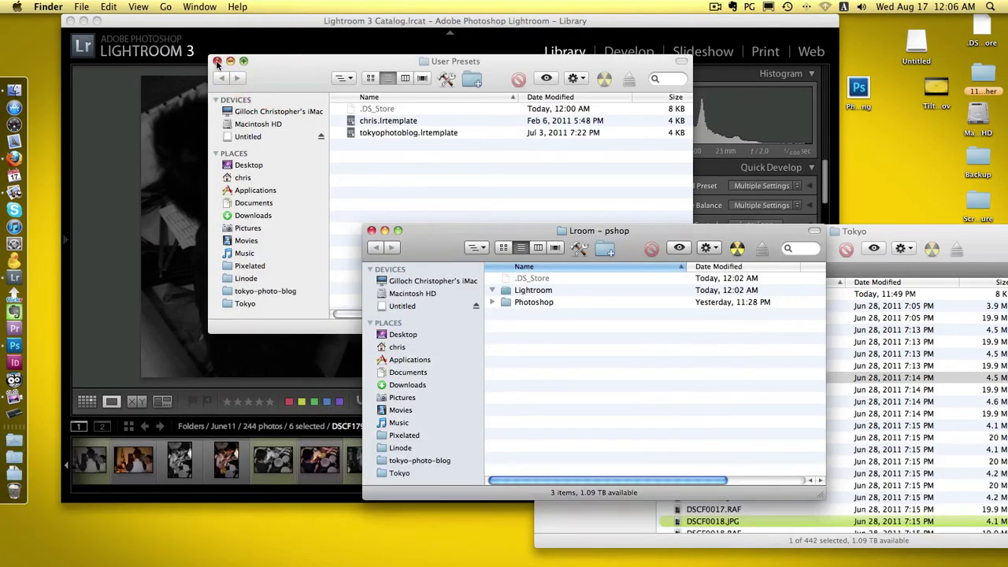
pyautogui.click(217, 62)
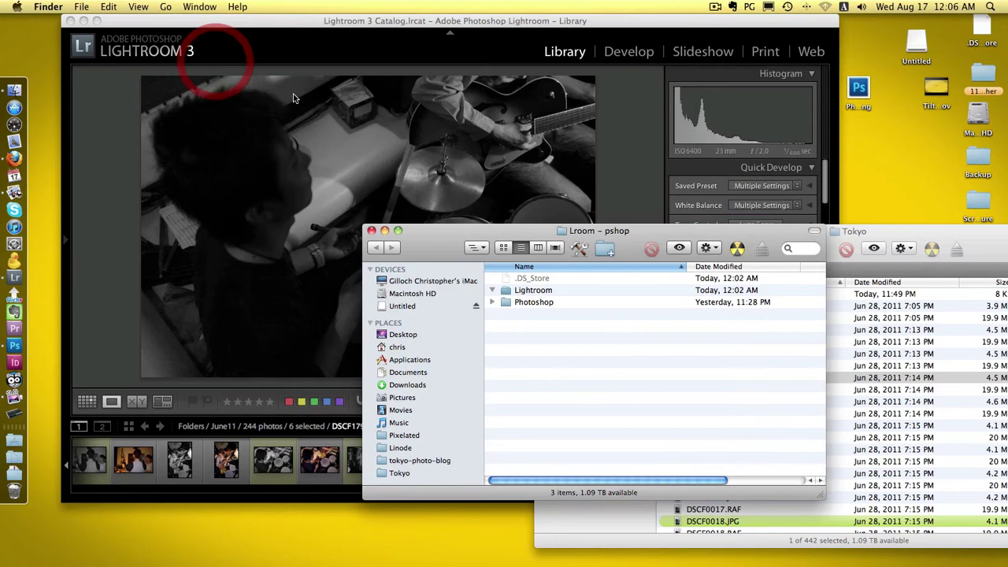
pyautogui.click(368, 46)
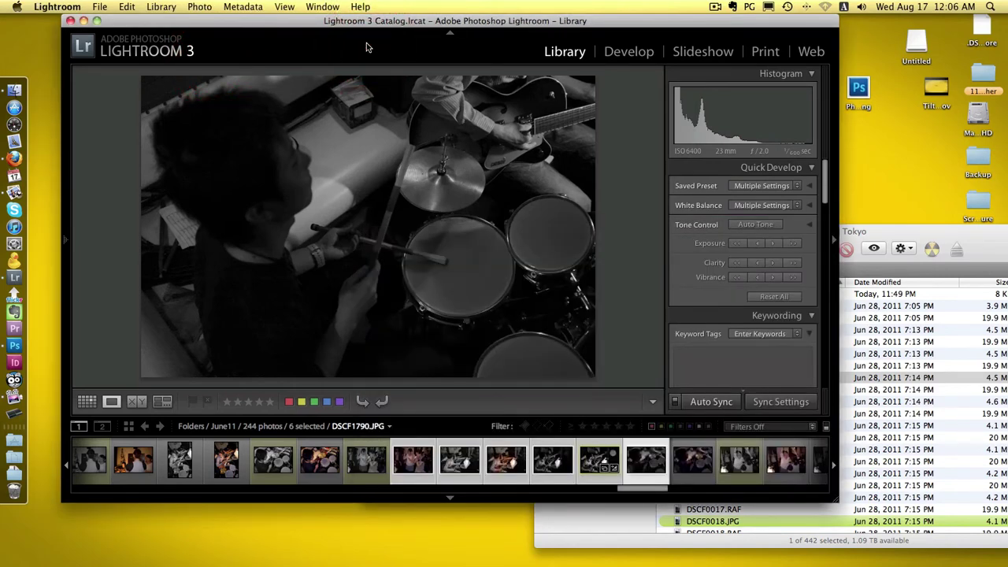
# Step: Switch to Photoshop CS5, showing the Default Actions and Pixelated photographer action sets
pyautogui.click(8, 350)
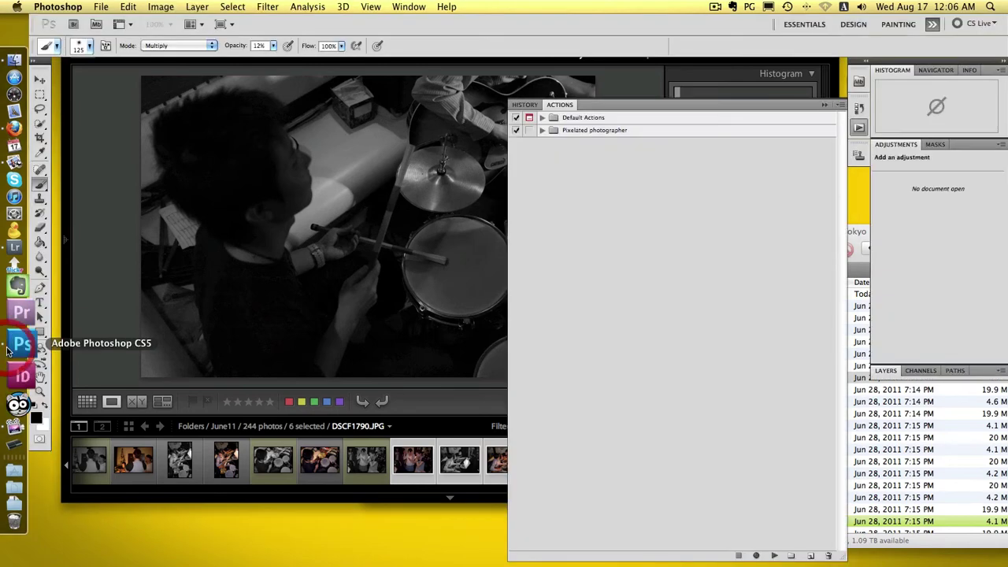
# Step: Close the Actions panel and Lightroom window, then bring up DSCF0022.JPG from the Tokyo folder in Photoshop
pyautogui.click(824, 106)
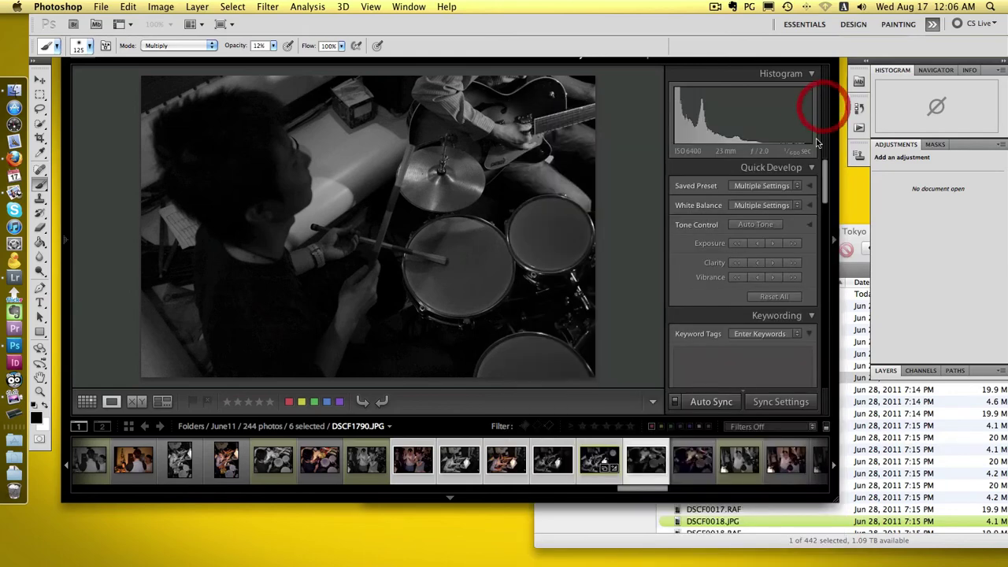
pyautogui.click(383, 139)
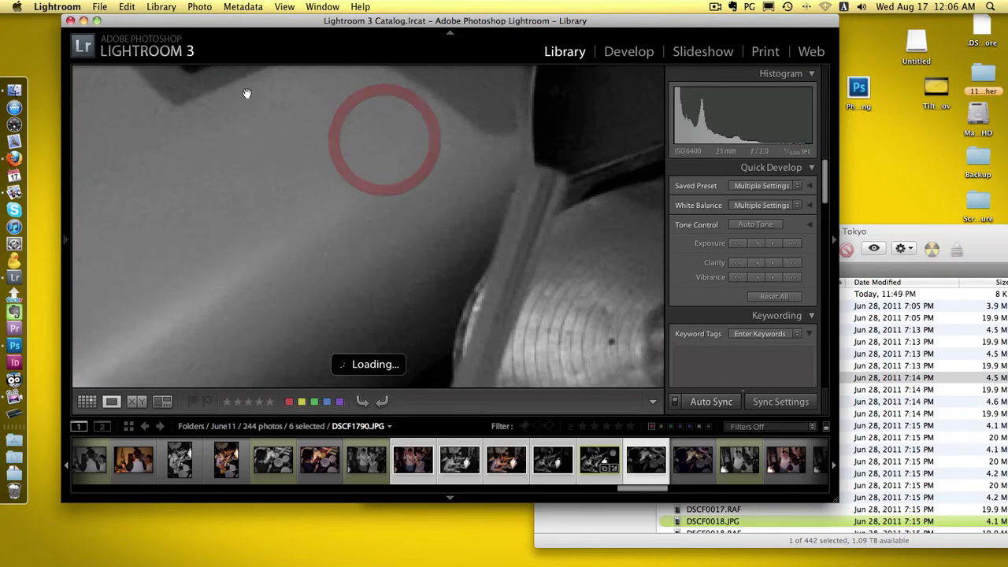
pyautogui.click(70, 21)
pyautogui.click(937, 422)
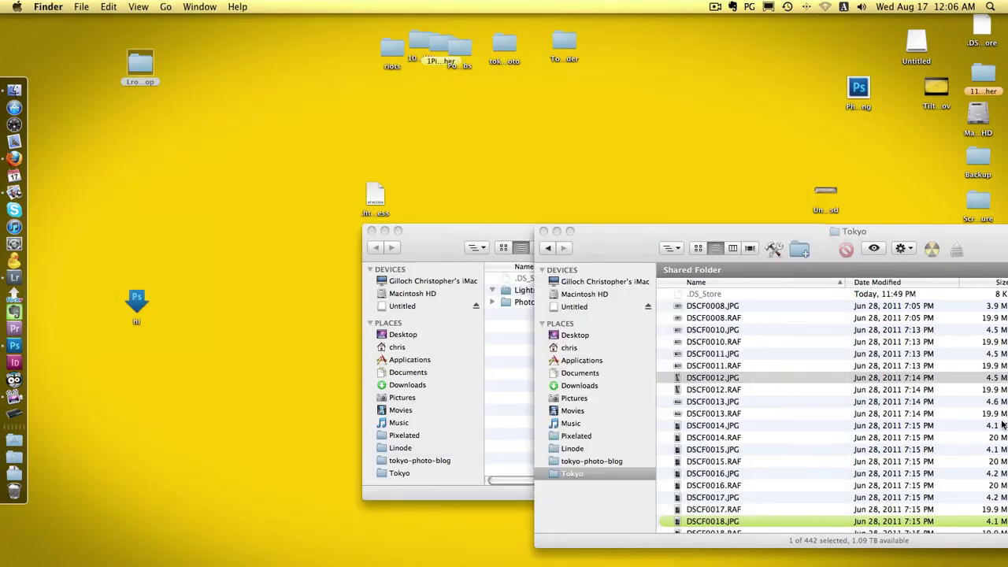
pyautogui.scroll(-5, 722, 516)
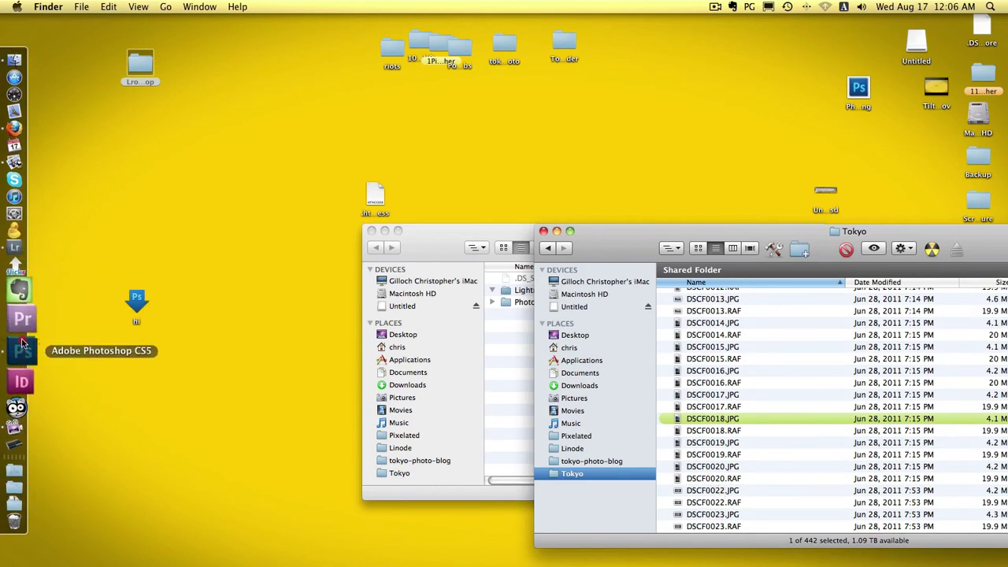
pyautogui.click(14, 288)
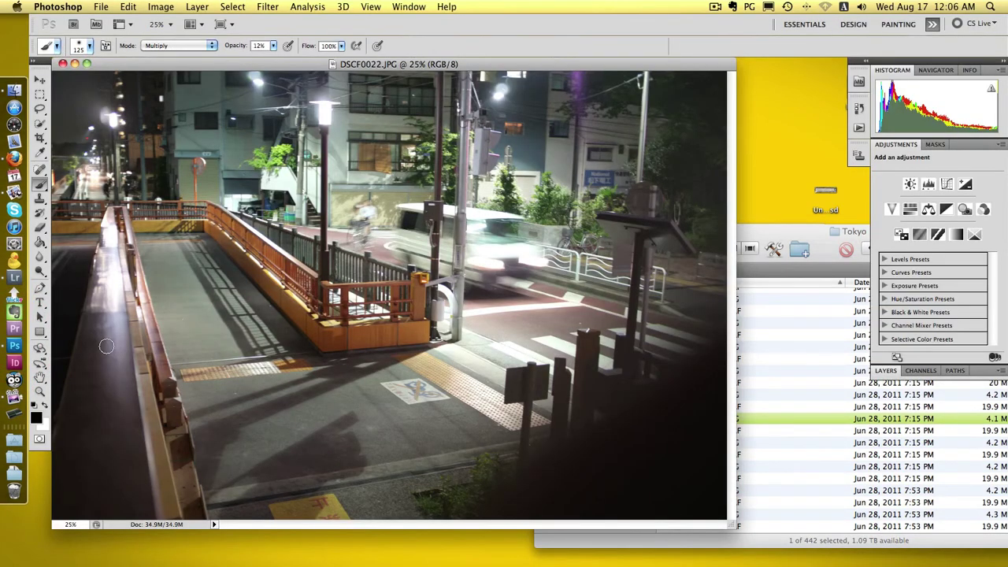
# Step: Undo the darkening stroke on the left railing and check the image's pixel dimensions
pyautogui.press('super+z')
pyautogui.moveTo(103, 67); pyautogui.dragTo(134, 75)
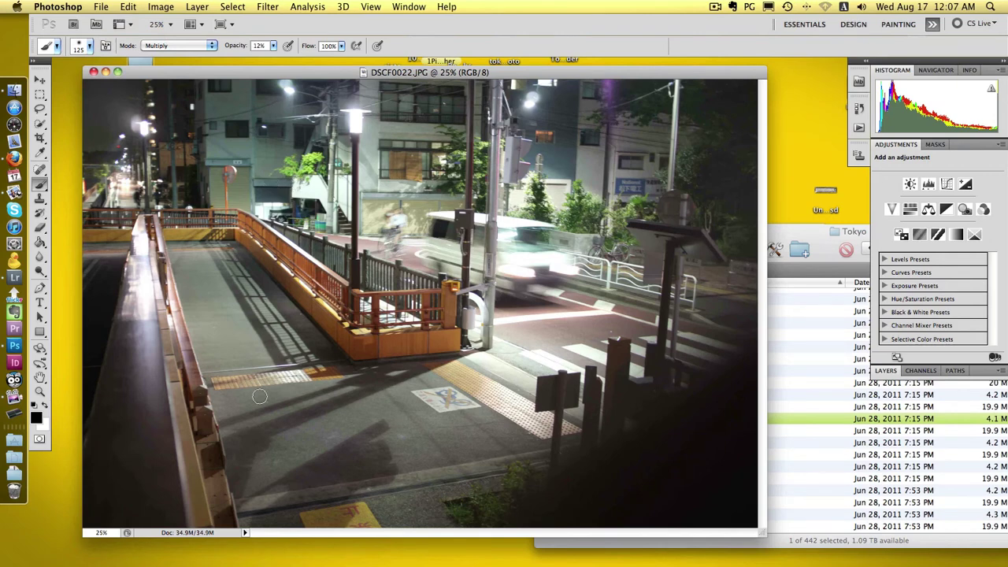
pyautogui.keyDown('alt'); pyautogui.click(212, 533); pyautogui.keyUp('alt')
pyautogui.moveTo(137, 72); pyautogui.dragTo(137, 64)
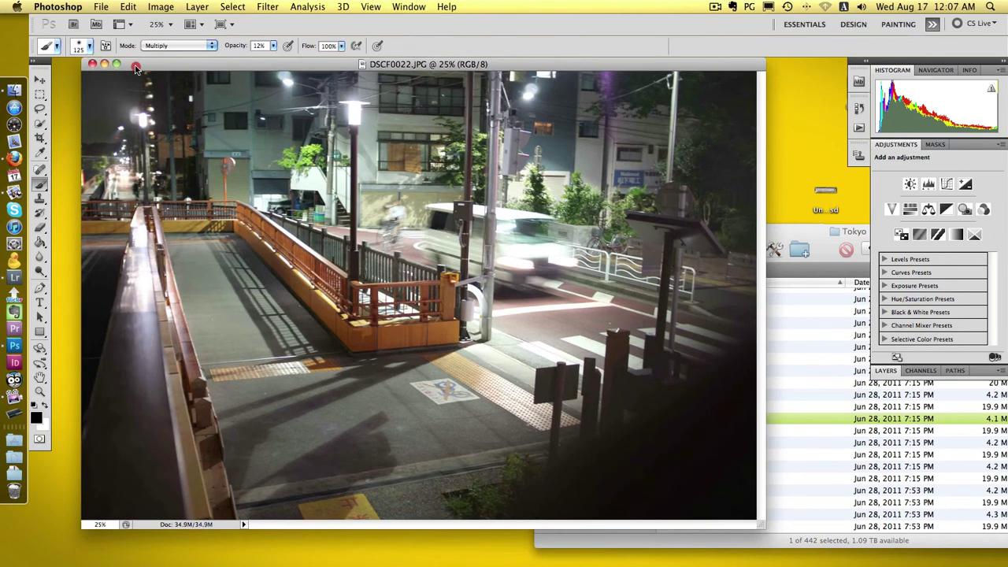
pyautogui.click(100, 7)
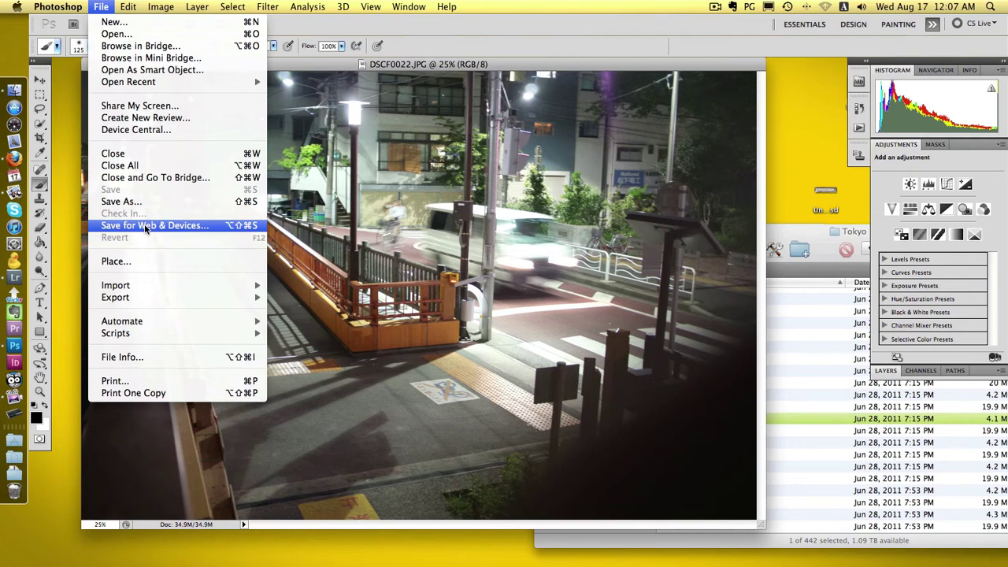
# Step: Open Save for Web & Devices for DSCF0022.JPG, continuing past the large-image memory warning
pyautogui.click(145, 228)
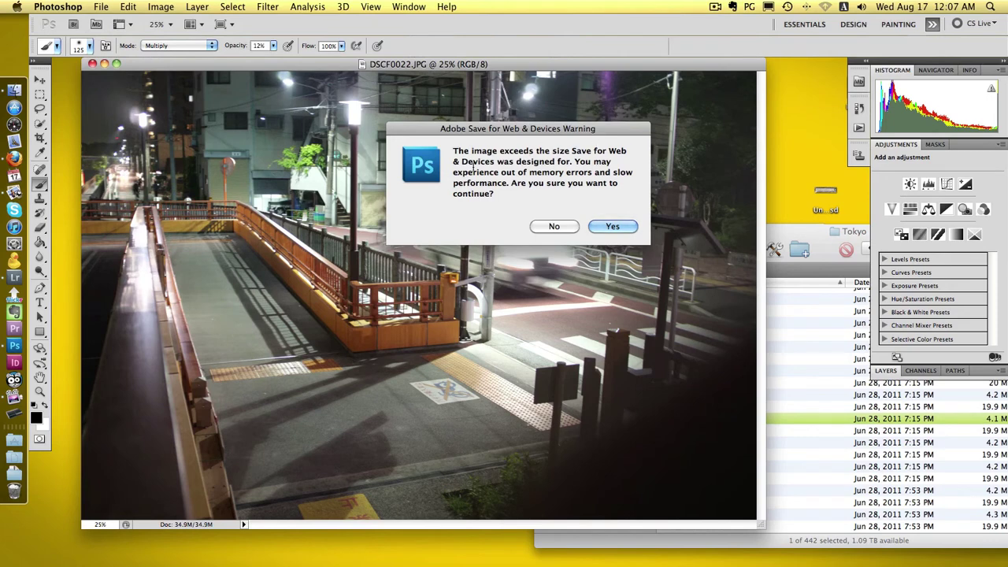
pyautogui.moveTo(518, 172); pyautogui.dragTo(603, 173)
pyautogui.click(612, 226)
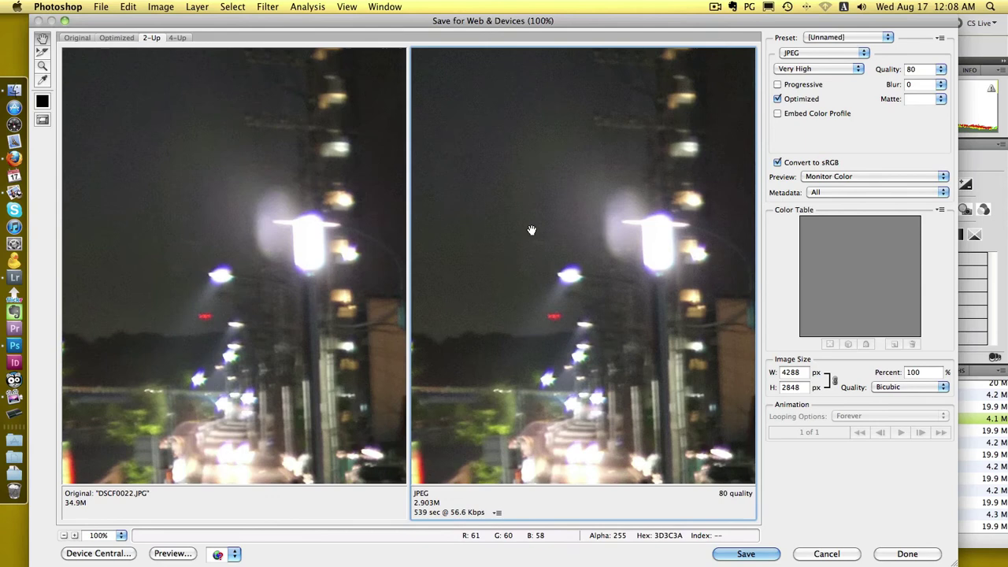
# Step: Pan the 2-Up previews to the walkway floor and railing, and select the 4288 width for replacement
pyautogui.moveTo(488, 126)
pyautogui.mouseDown()
pyautogui.moveTo(628, 282)
pyautogui.moveTo(551, 113)
pyautogui.mouseUp()
pyautogui.moveTo(626, 300); pyautogui.dragTo(546, 153)
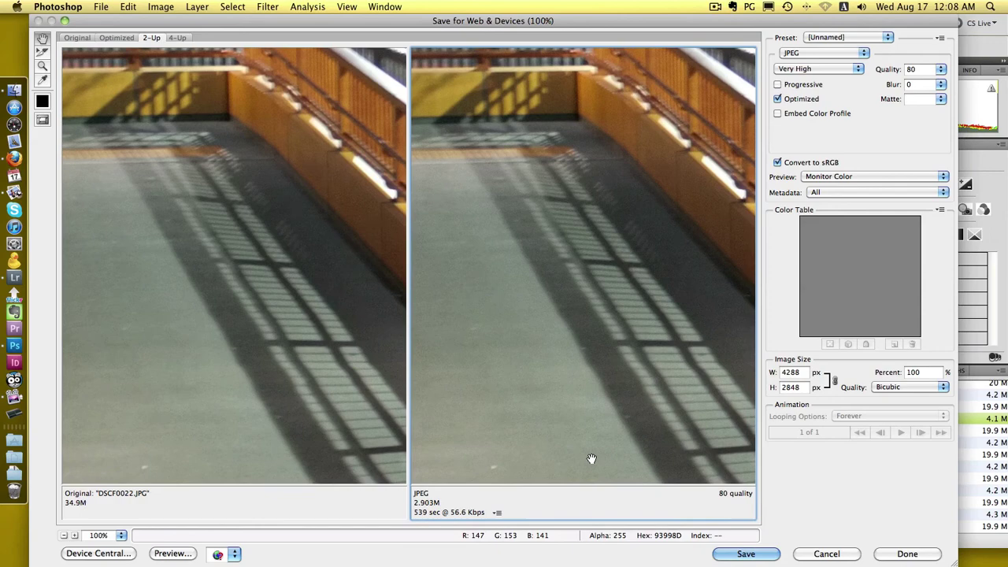
pyautogui.doubleClick(790, 371)
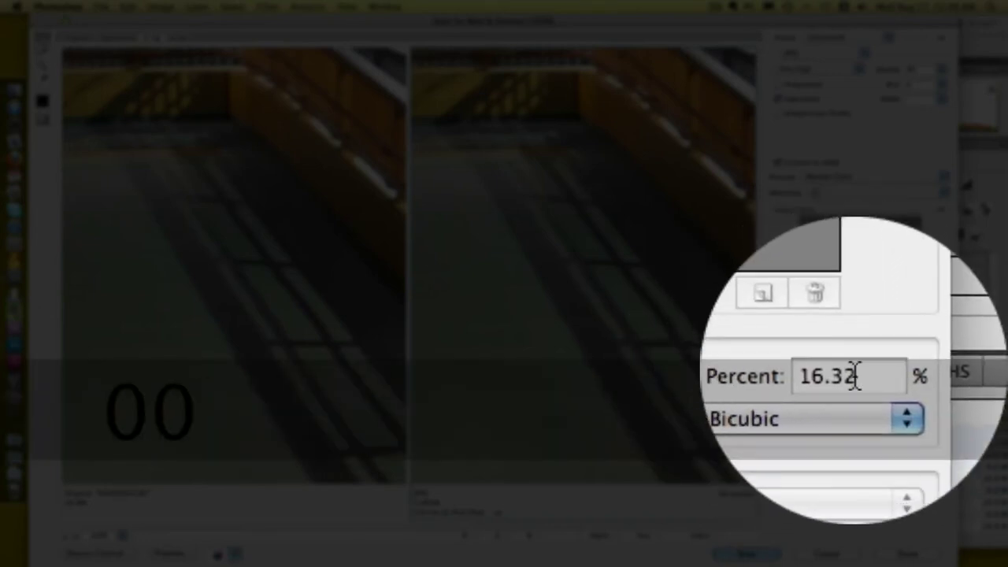
# Step: Keep the 16.32% JPEG, raise quality from 80 to 100 (Maximum), and leave Metadata on All
pyautogui.click(855, 373)
pyautogui.doubleClick(854, 373)
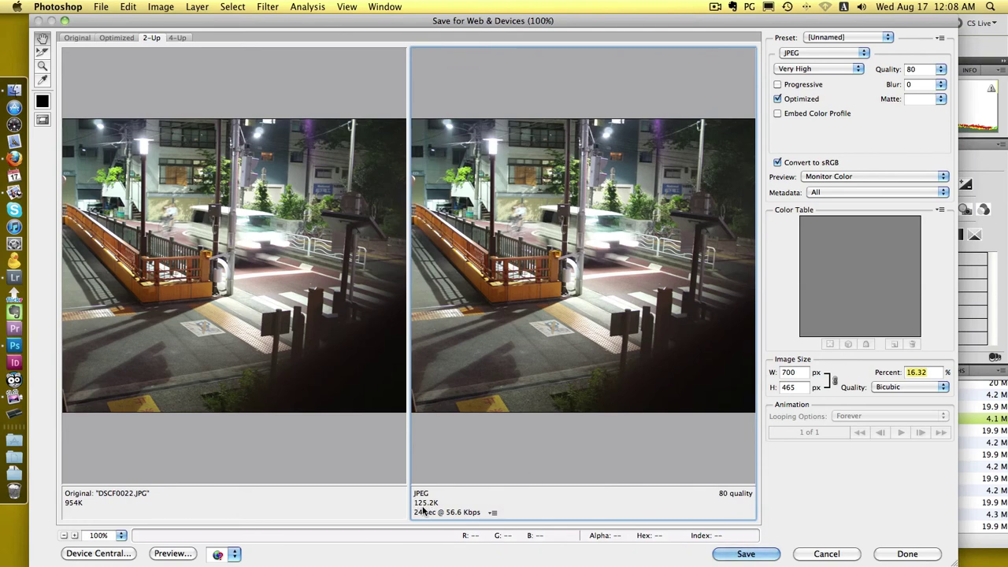
pyautogui.click(806, 53)
pyautogui.click(806, 52)
pyautogui.click(818, 68)
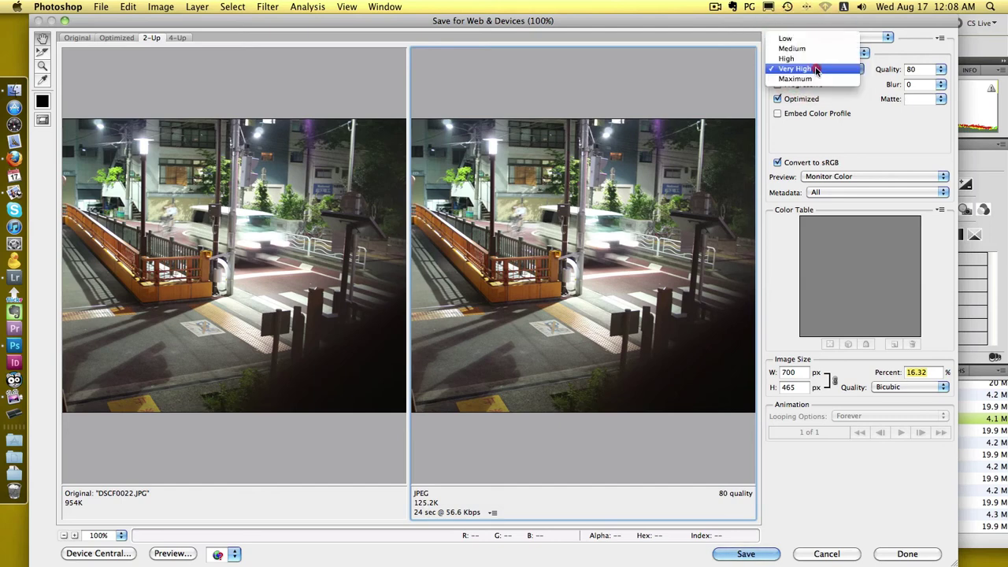
pyautogui.click(812, 69)
pyautogui.click(941, 69)
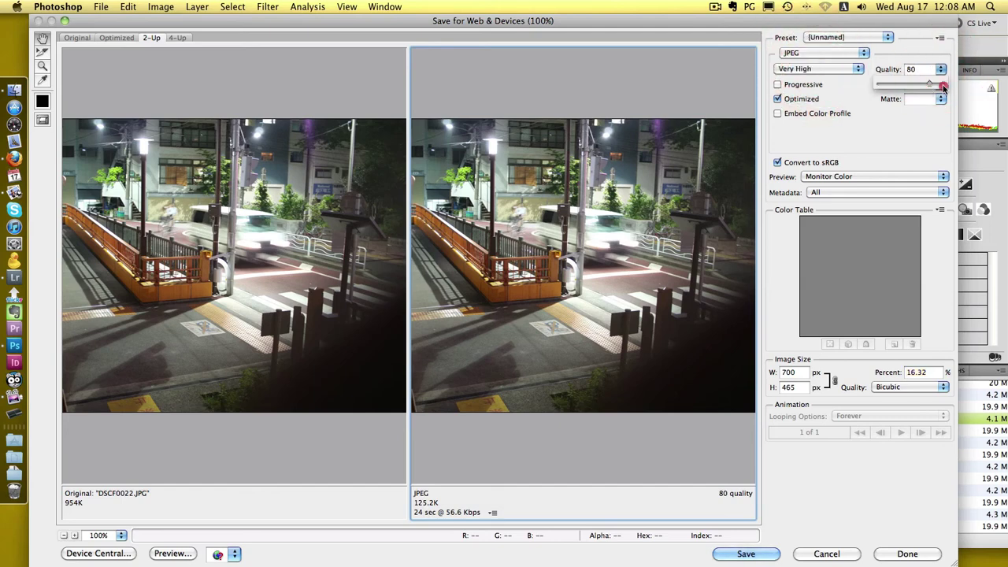
pyautogui.moveTo(931, 83); pyautogui.dragTo(945, 86)
pyautogui.click(878, 128)
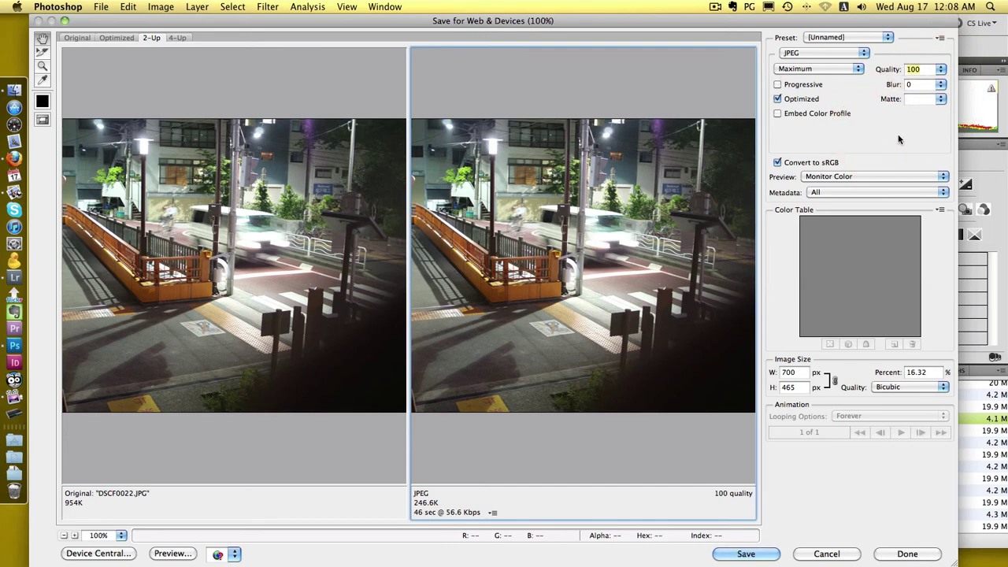
pyautogui.click(837, 192)
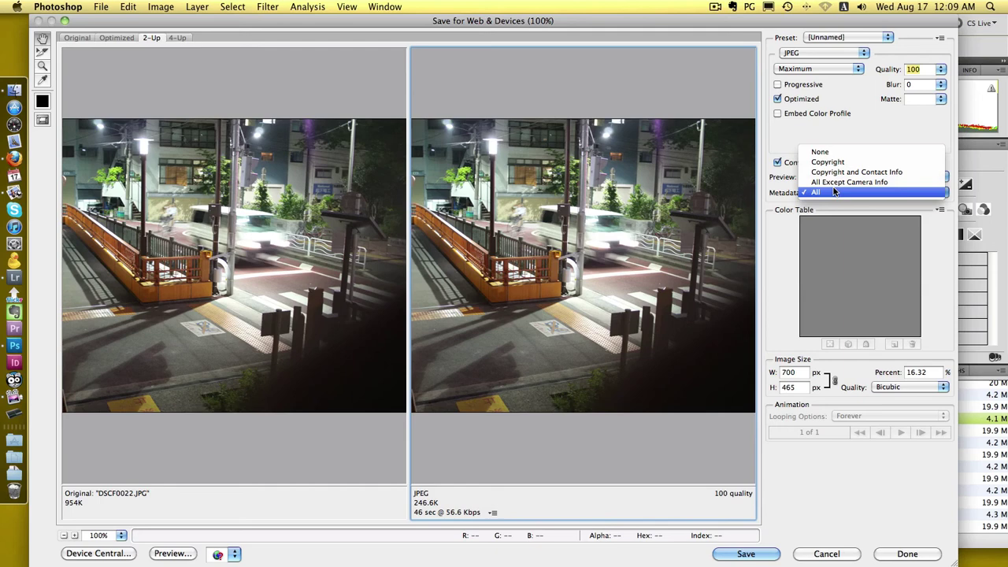
pyautogui.click(865, 512)
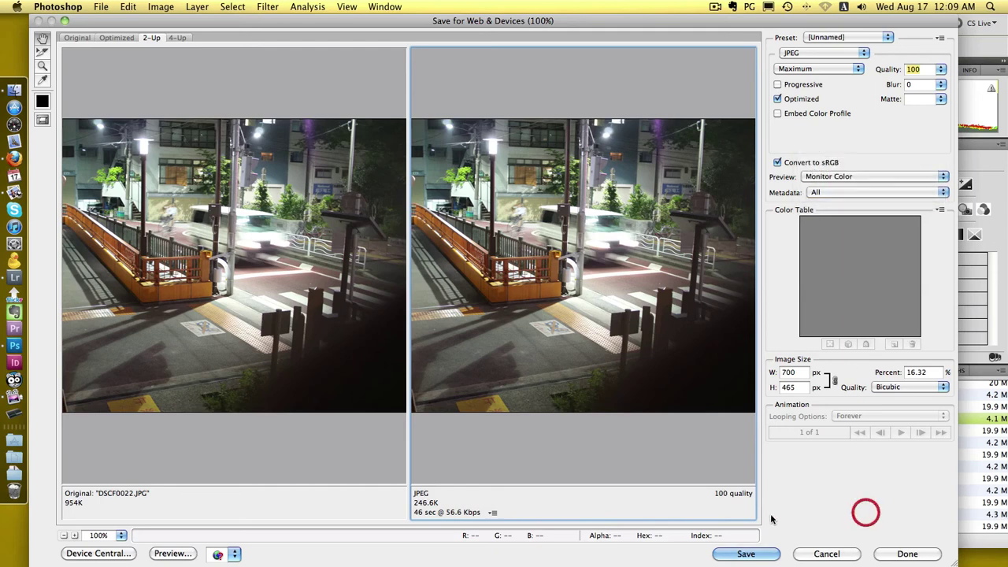
# Step: Save into Desktop > Pixelatedphotographer, renaming the file to DSCF0022new.jpg
pyautogui.click(746, 555)
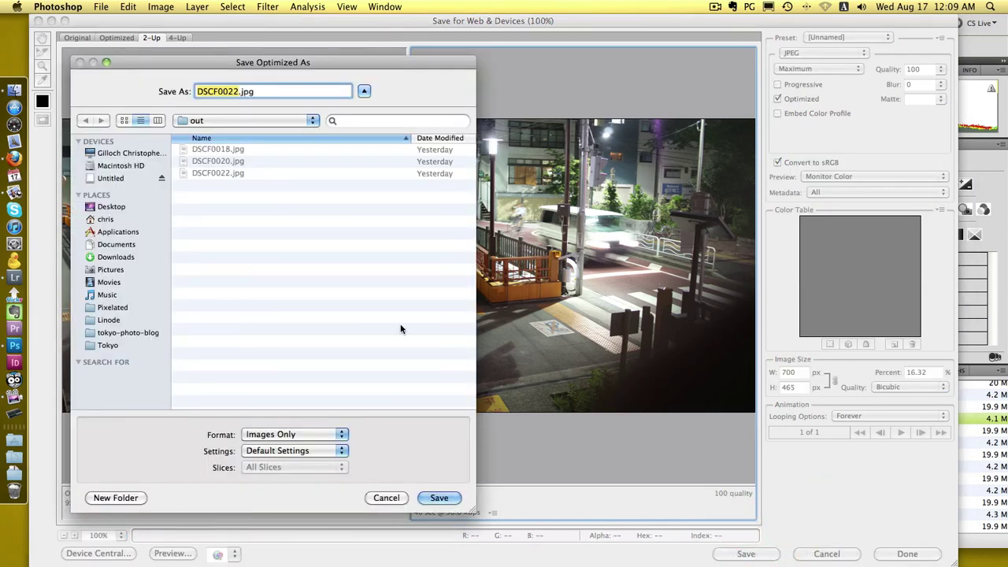
pyautogui.click(114, 207)
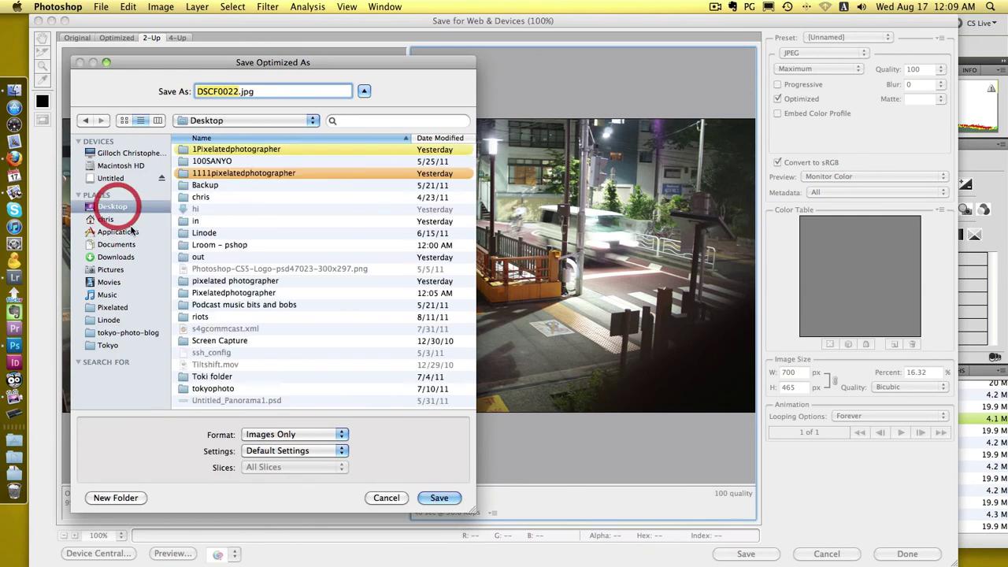
pyautogui.click(234, 292)
pyautogui.doubleClick(233, 292)
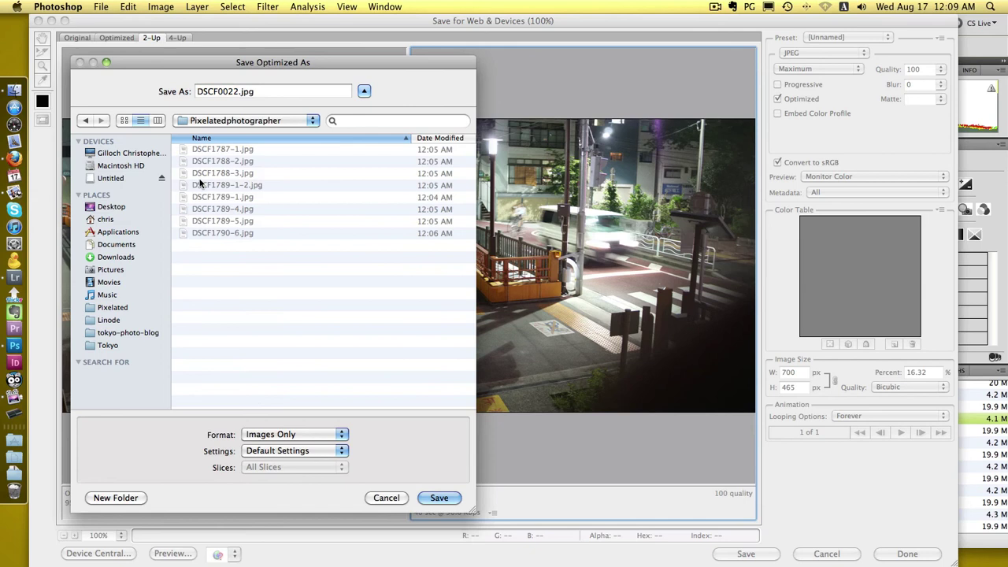
pyautogui.click(235, 92)
pyautogui.write('new')
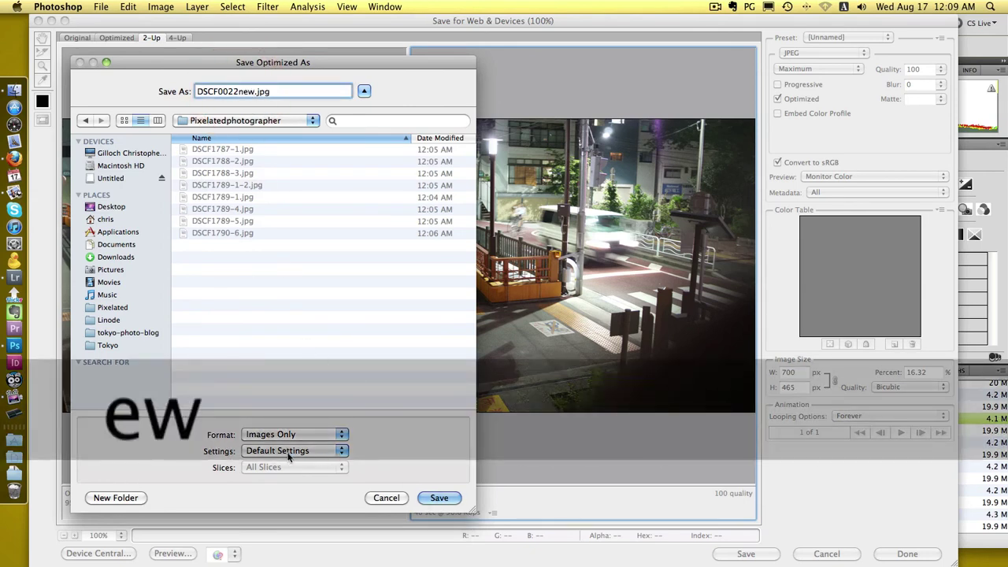
# Step: Keep Images Only format and Default Settings, then save the file
pyautogui.click(319, 438)
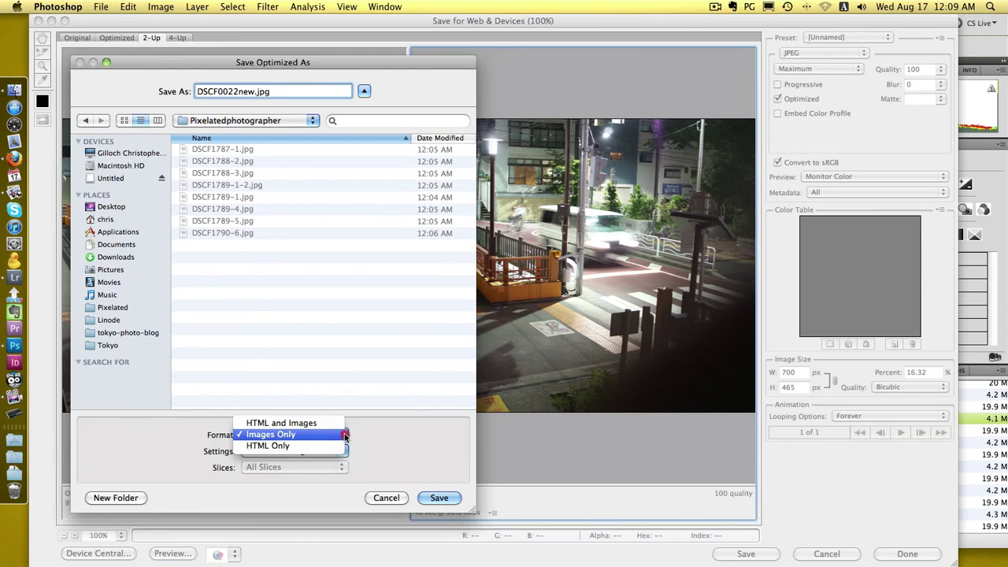
pyautogui.click(369, 436)
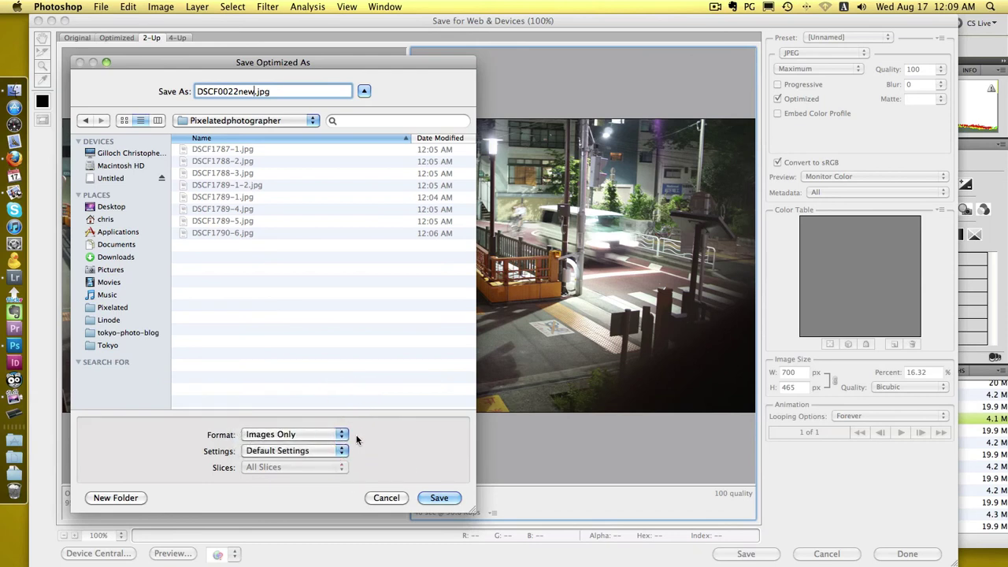
pyautogui.click(285, 450)
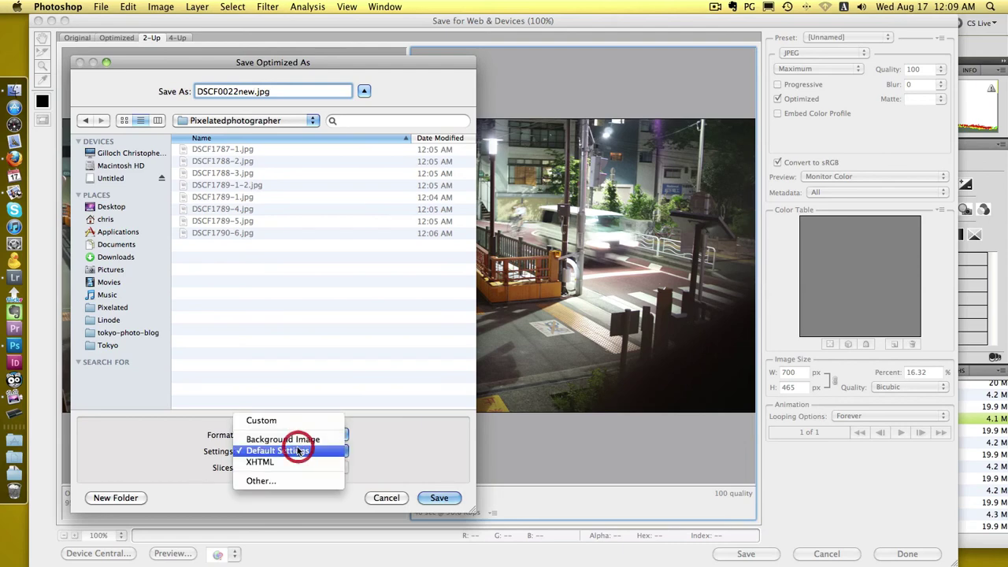
pyautogui.click(404, 447)
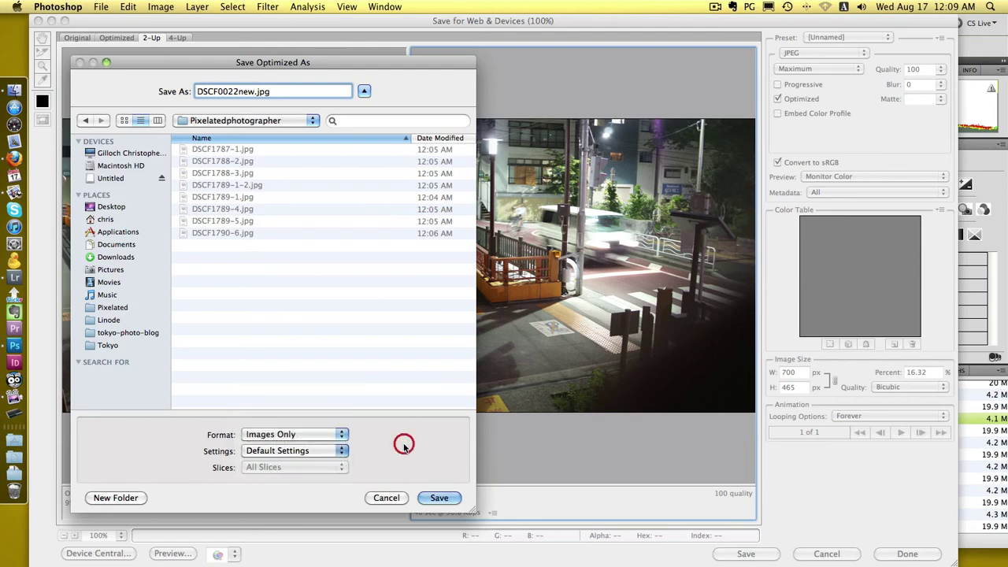
pyautogui.click(440, 499)
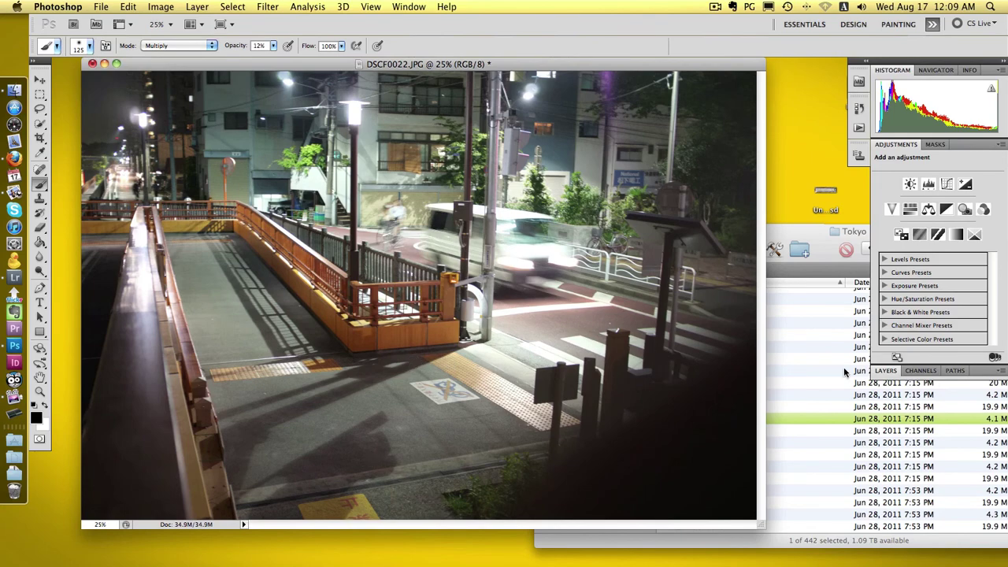
# Step: In Finder, open Desktop > Pixelatedphotographer and select DSCF0022new.jpg, showing its 258 KB size
pyautogui.click(817, 229)
pyautogui.click(583, 336)
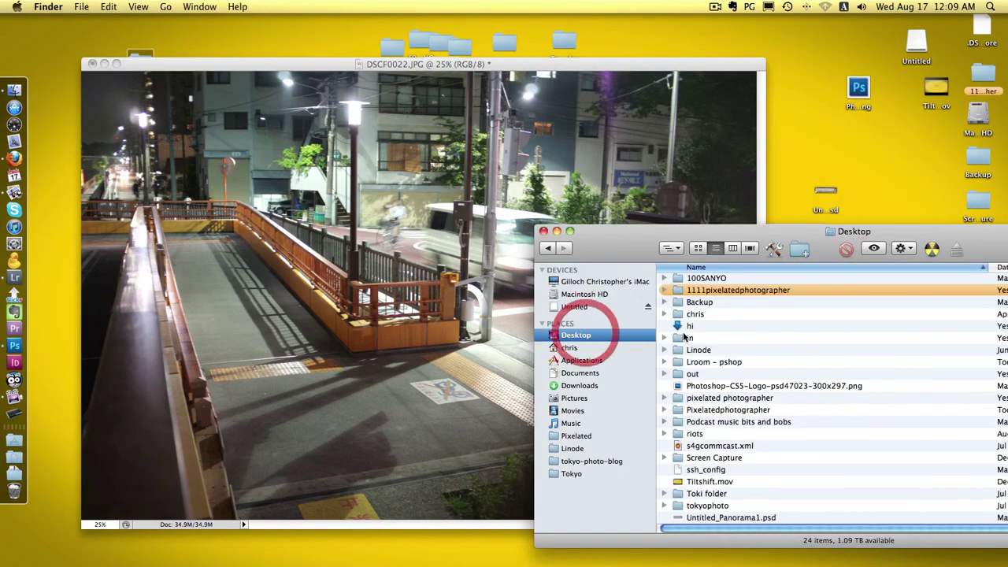
pyautogui.doubleClick(717, 412)
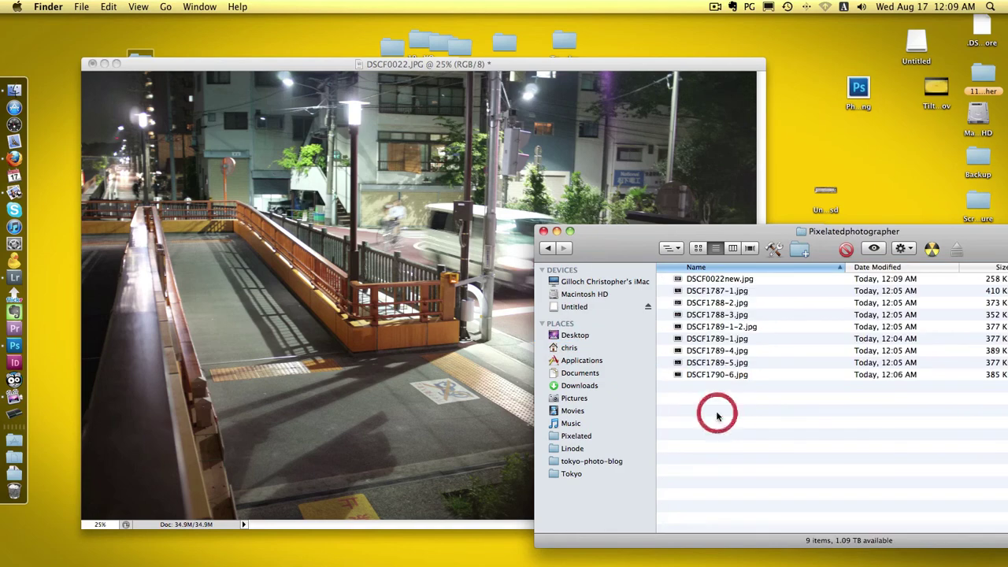
pyautogui.click(731, 281)
pyautogui.moveTo(969, 249); pyautogui.dragTo(679, 245)
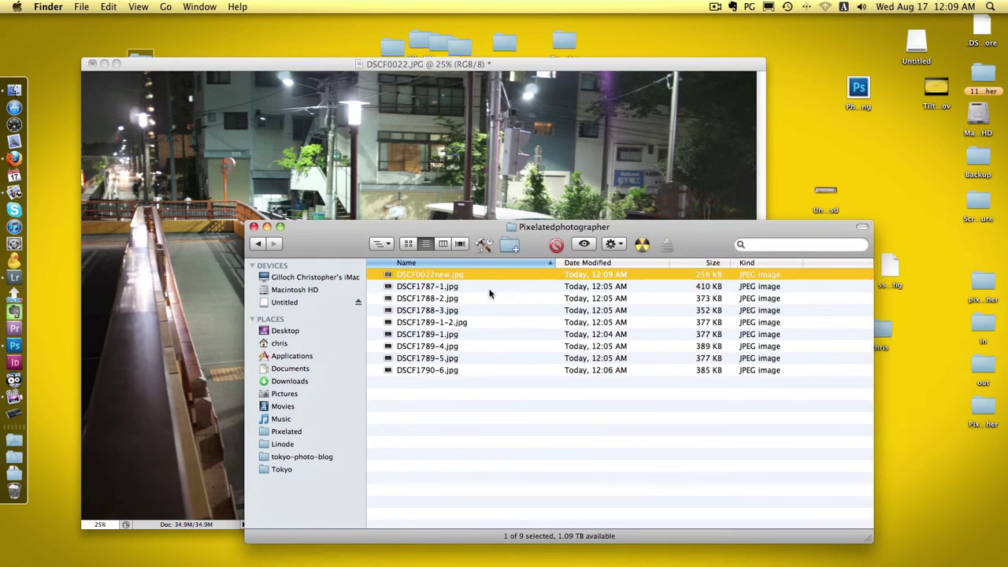
# Step: Quick Look DSCF0022new.jpg, then open it in Photoshop by dropping it on the Dock icon
pyautogui.press('space')
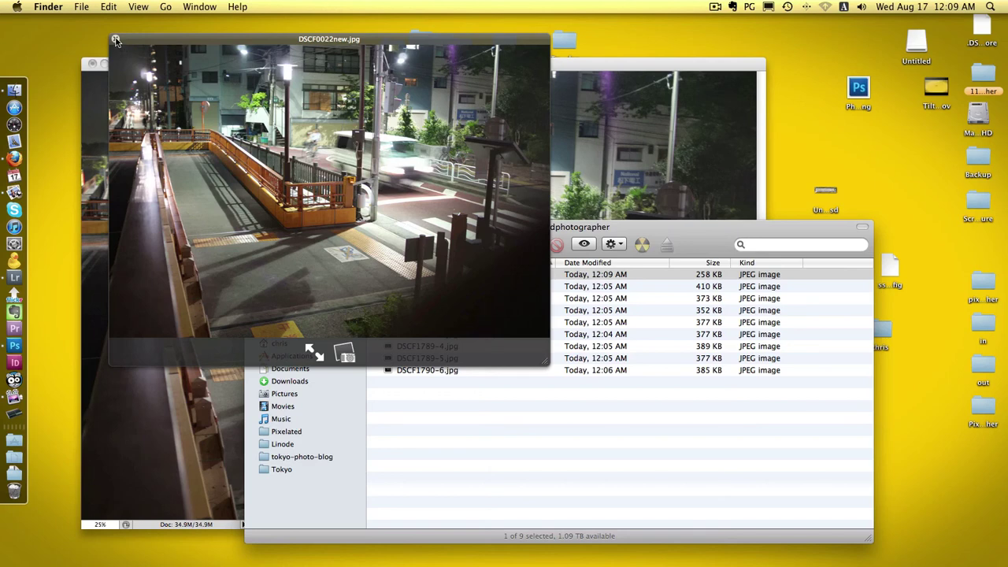
pyautogui.press('space')
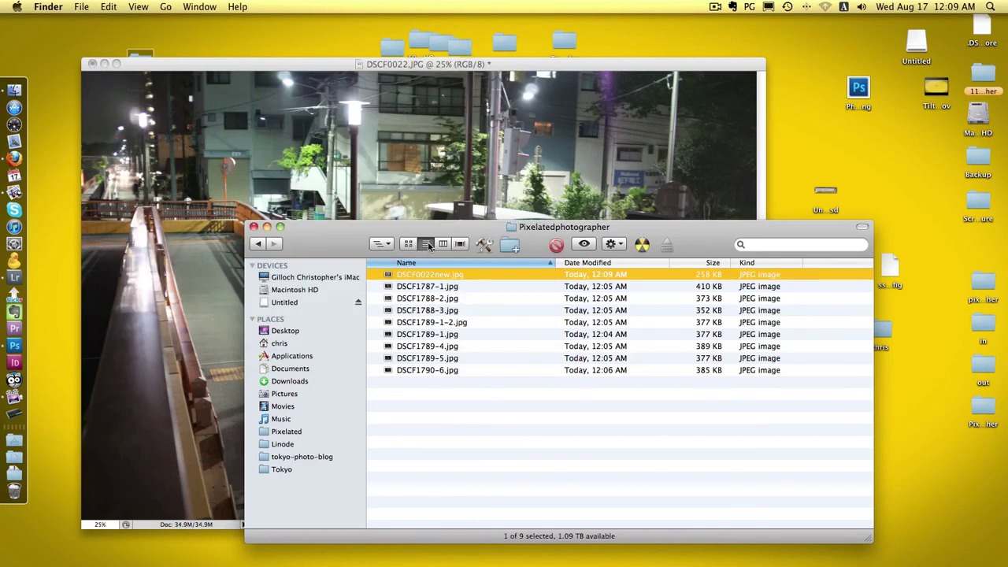
pyautogui.moveTo(432, 276); pyautogui.dragTo(16, 331)
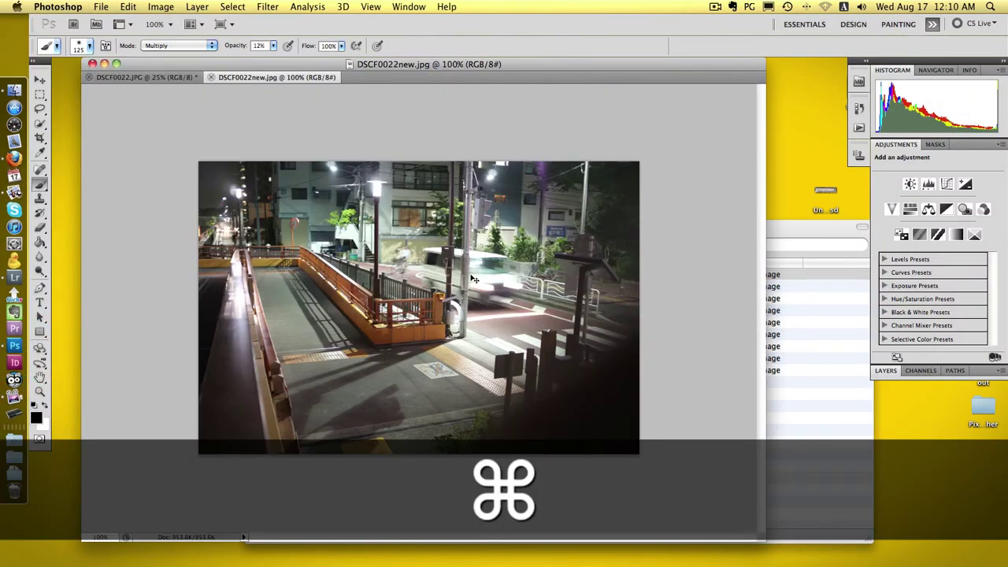
pyautogui.press('super+space')
pyautogui.click(484, 297)
pyautogui.click(485, 298)
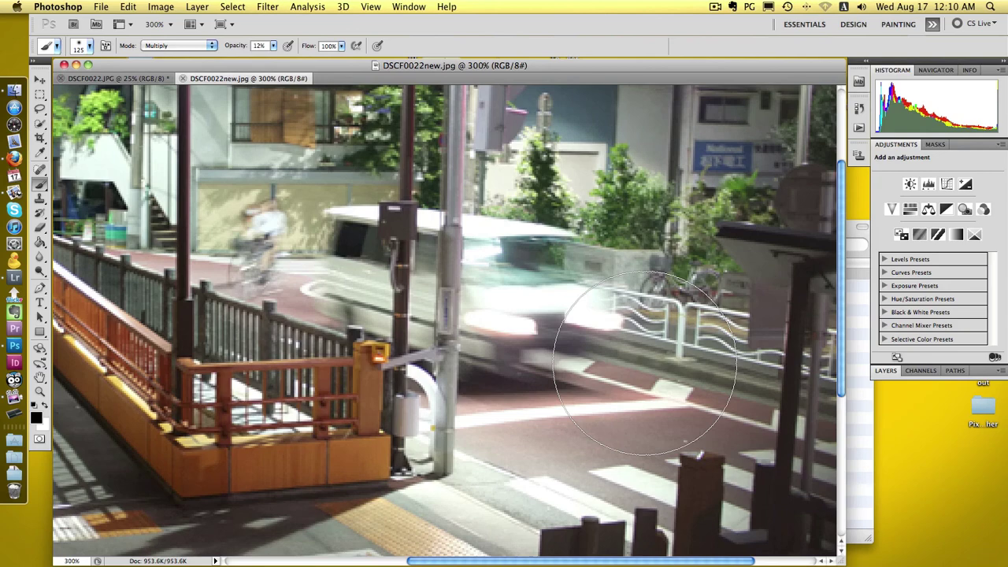
pyautogui.scroll(5, 645, 363)
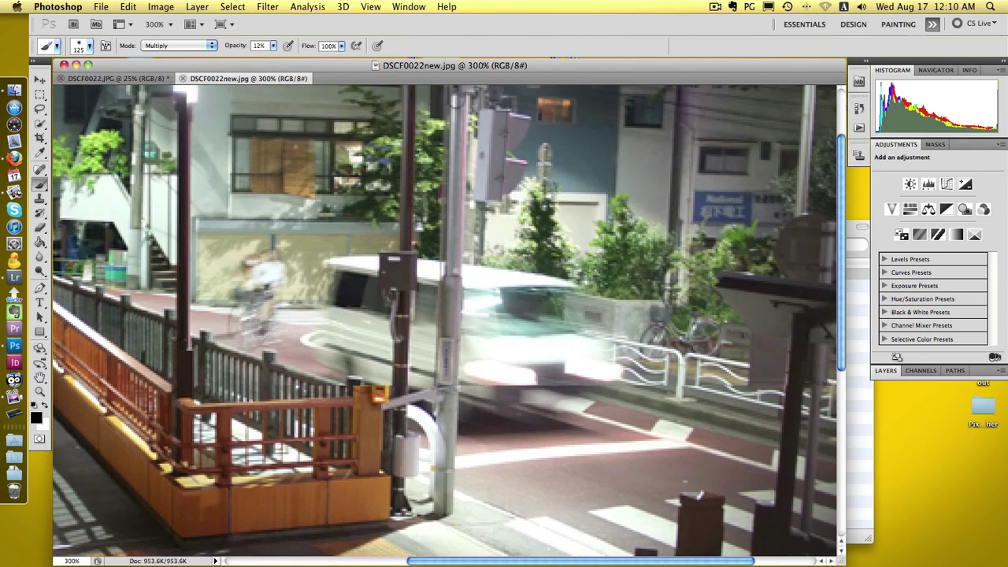
pyautogui.click(161, 6)
pyautogui.click(166, 118)
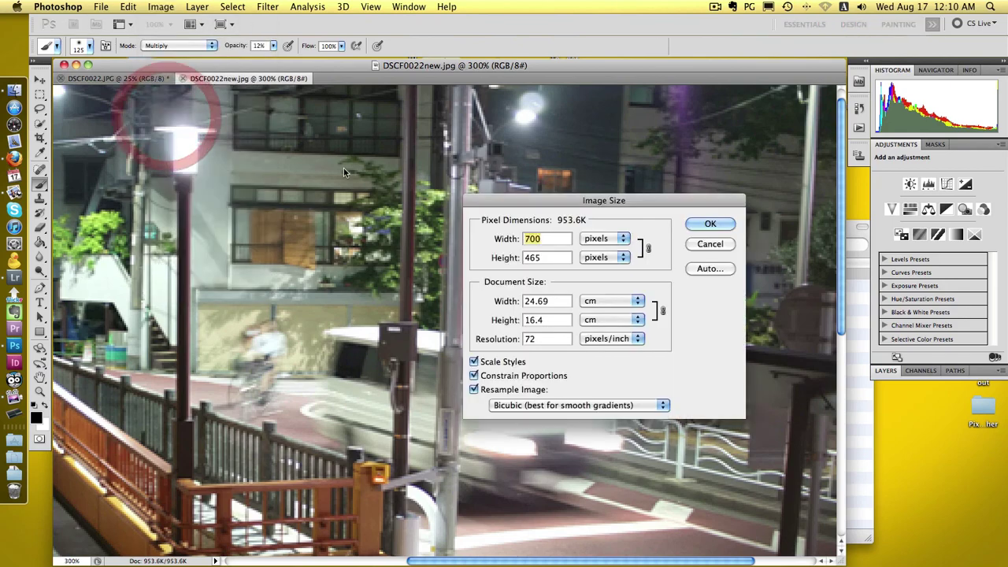
pyautogui.doubleClick(530, 339)
pyautogui.click(509, 240)
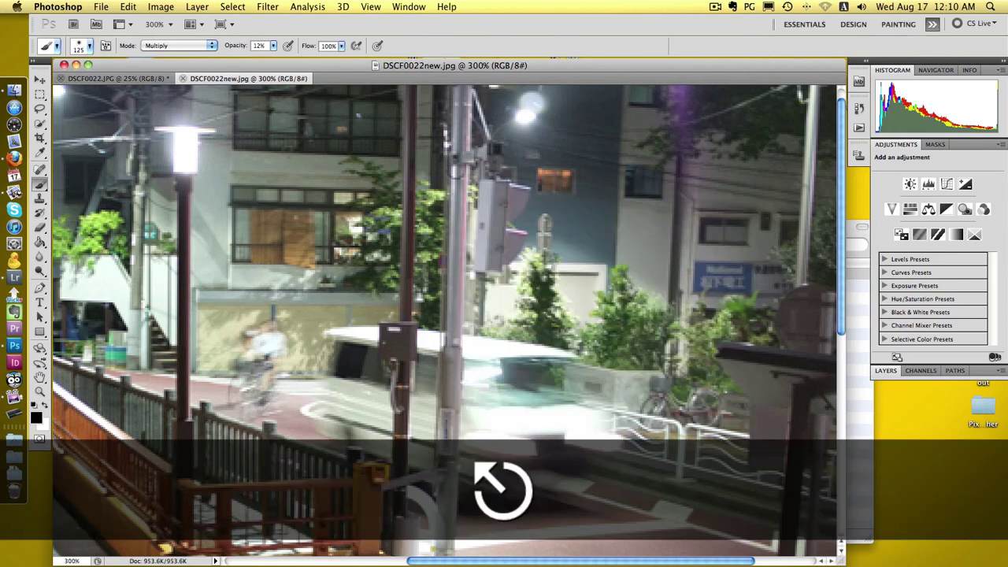
pyautogui.press('super')
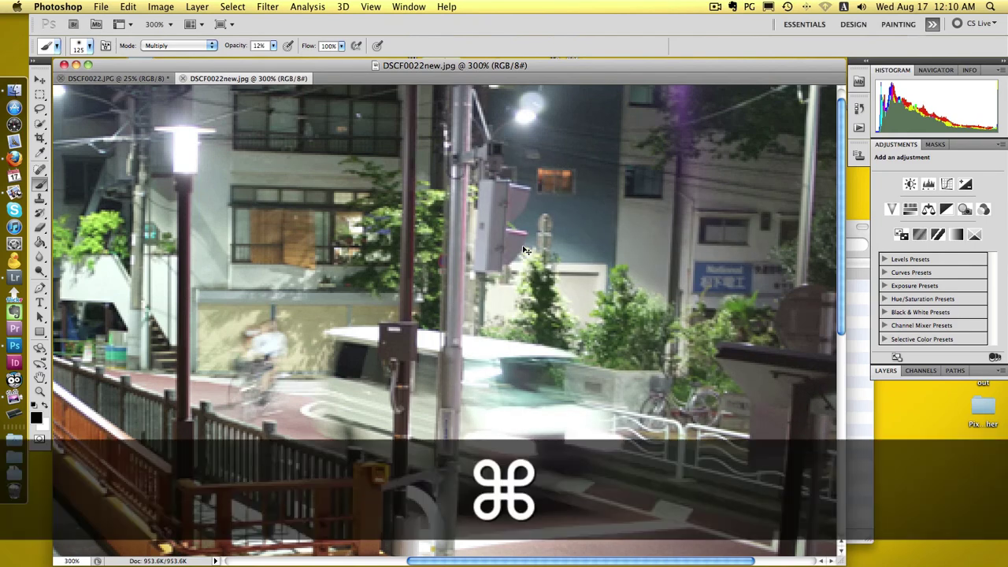
pyautogui.press('super+minus')
pyautogui.press('super+minus')
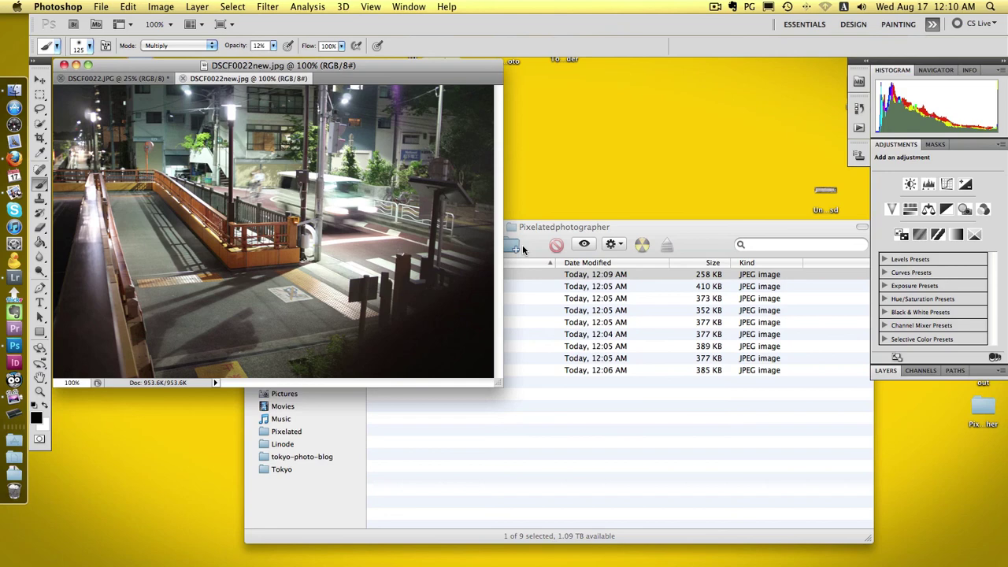
# Step: Switch to Firefox from the Dock and scroll up to the top of the Forum Galleries thread
pyautogui.moveTo(513, 248); pyautogui.dragTo(15, 159)
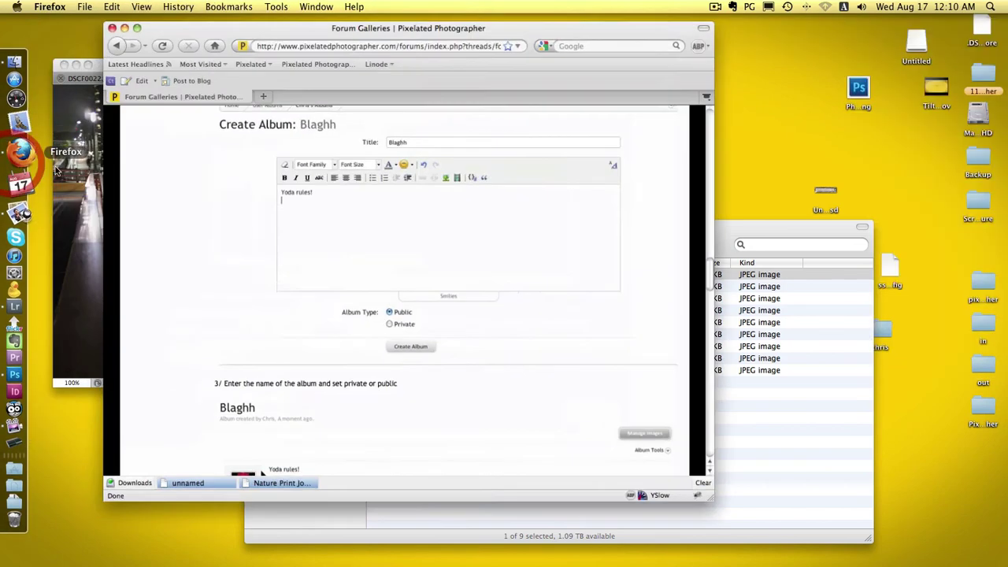
pyautogui.scroll(20, 238, 192)
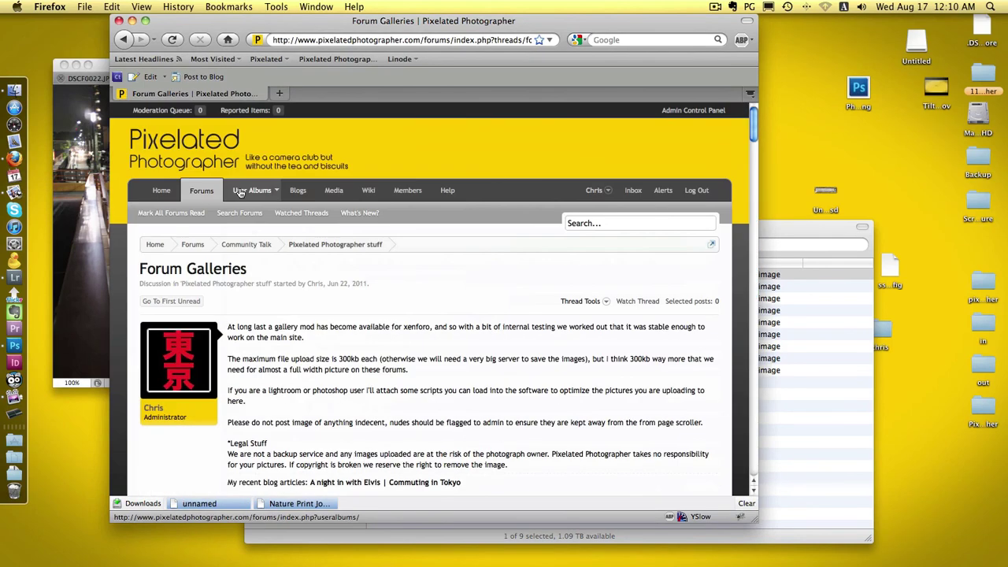